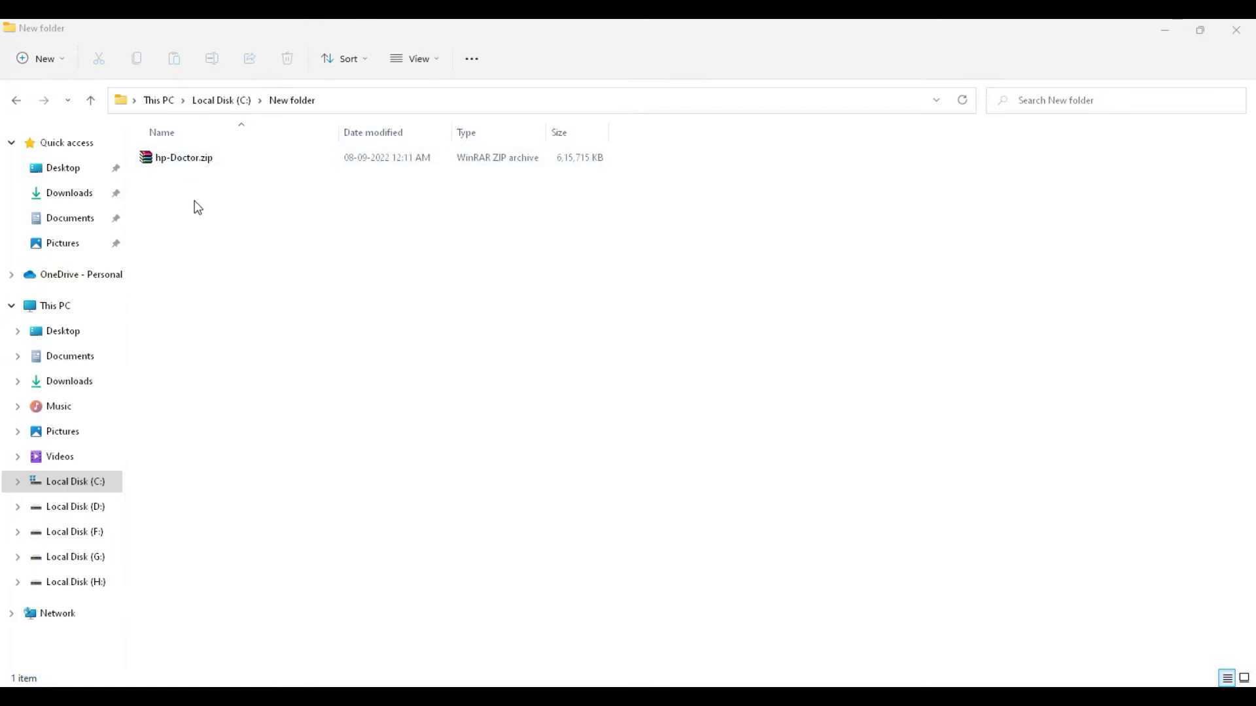
# Extract hp-Doctor.zip with WinRAR into a new hp-Doctor folder beside it.
pyautogui.rightClick(182, 162)
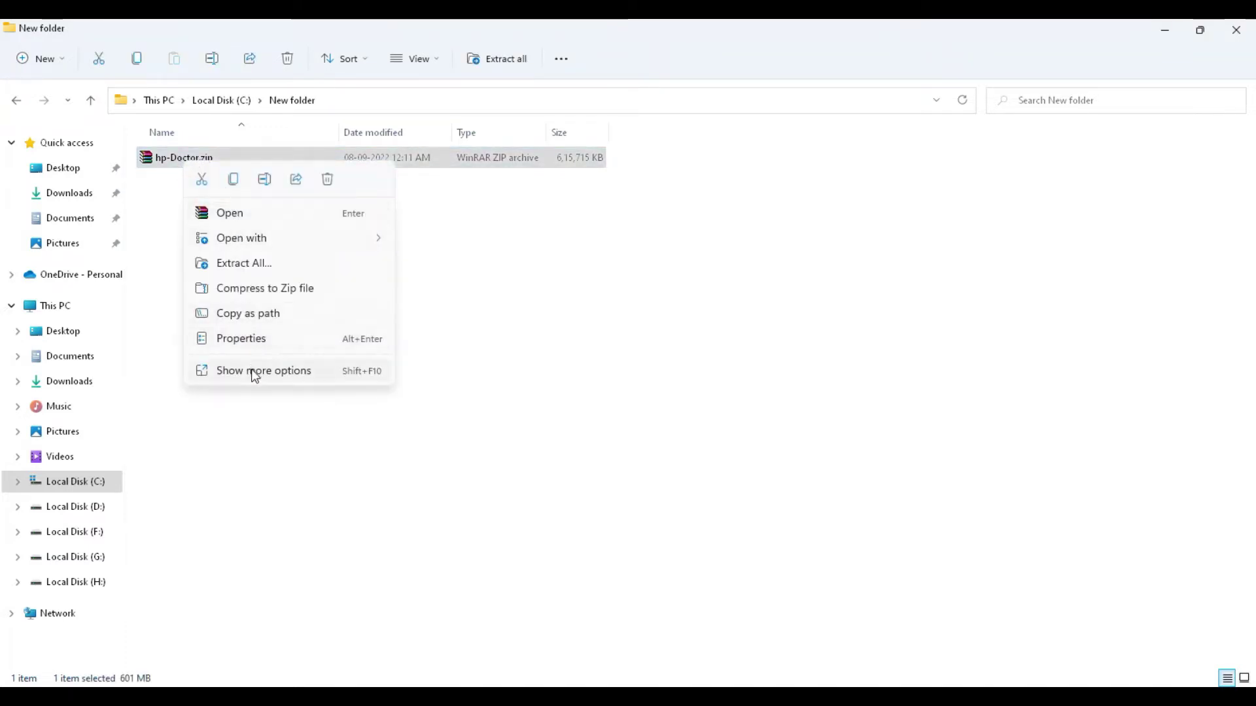
pyautogui.click(255, 374)
pyautogui.click(365, 348)
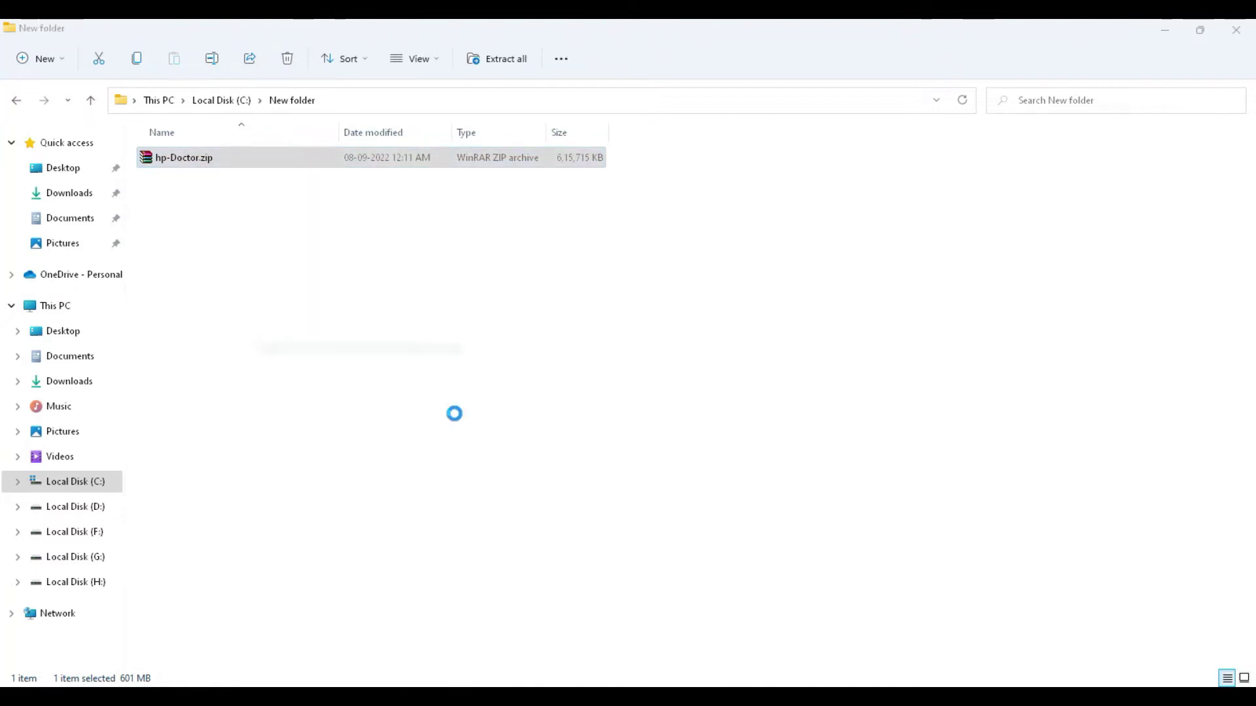
pyautogui.click(667, 521)
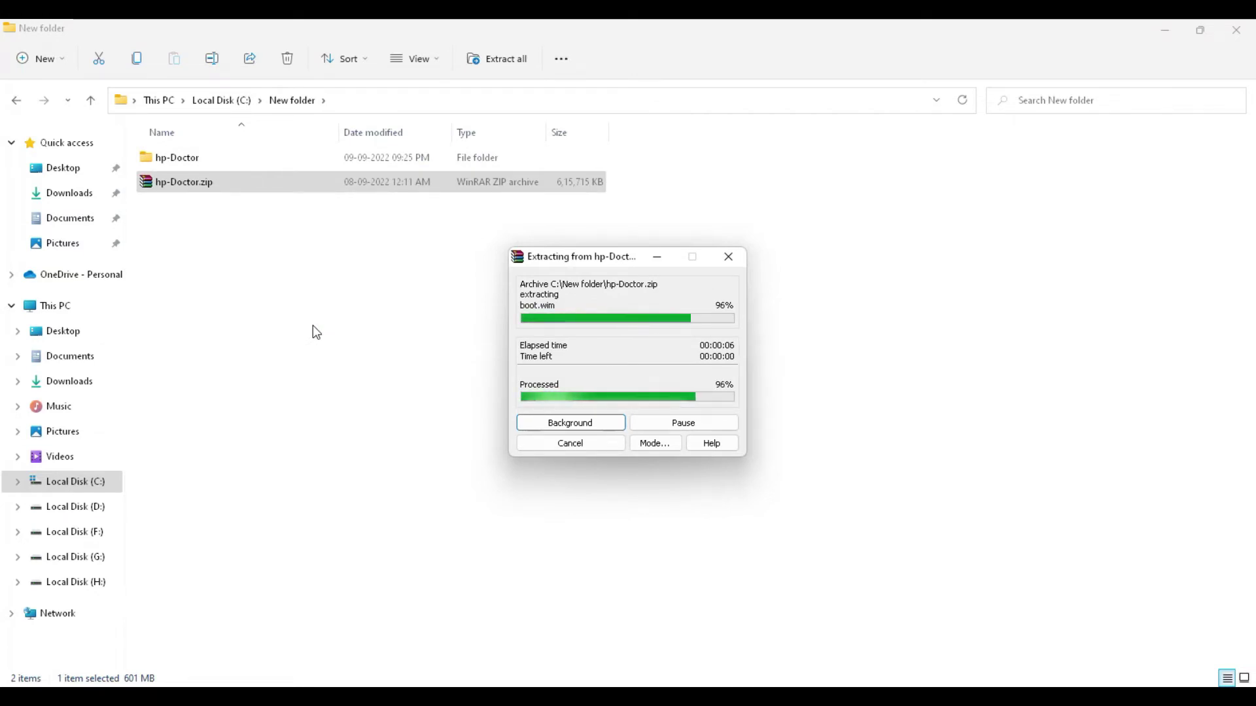
# Open the inner hp-Doctor folder and browse into SAJ-SOFT before returning.
pyautogui.doubleClick(189, 159)
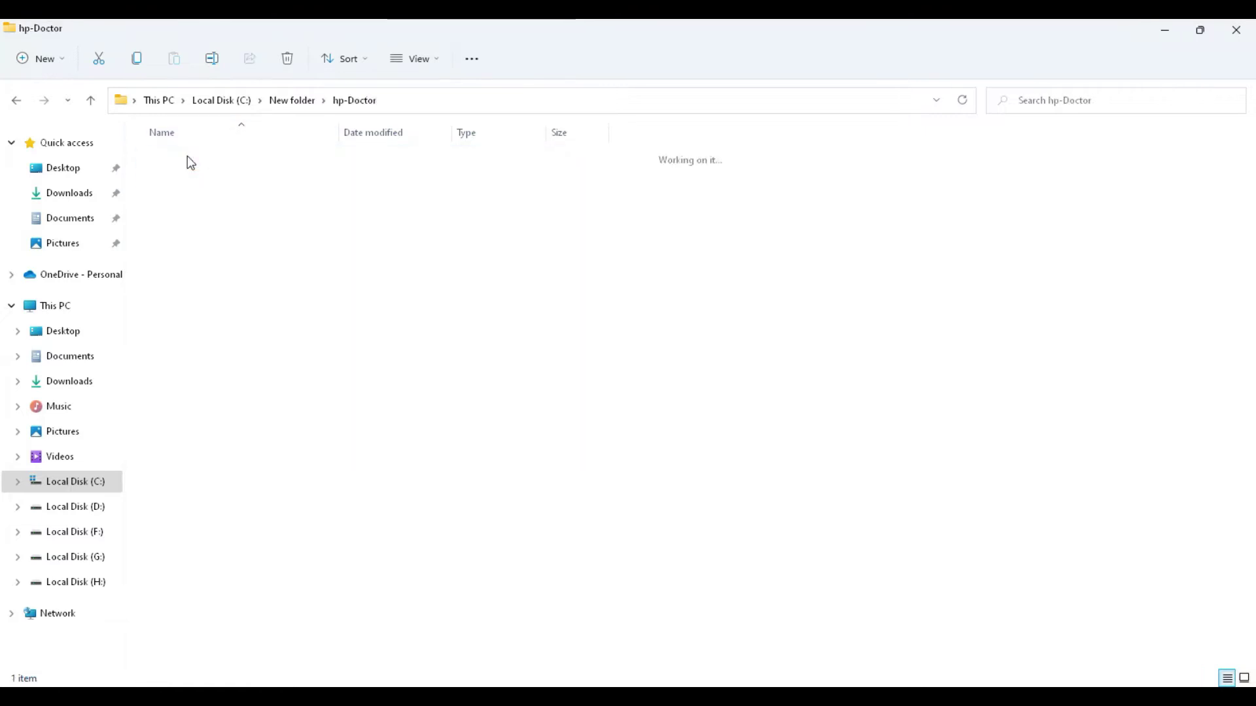
pyautogui.doubleClick(190, 160)
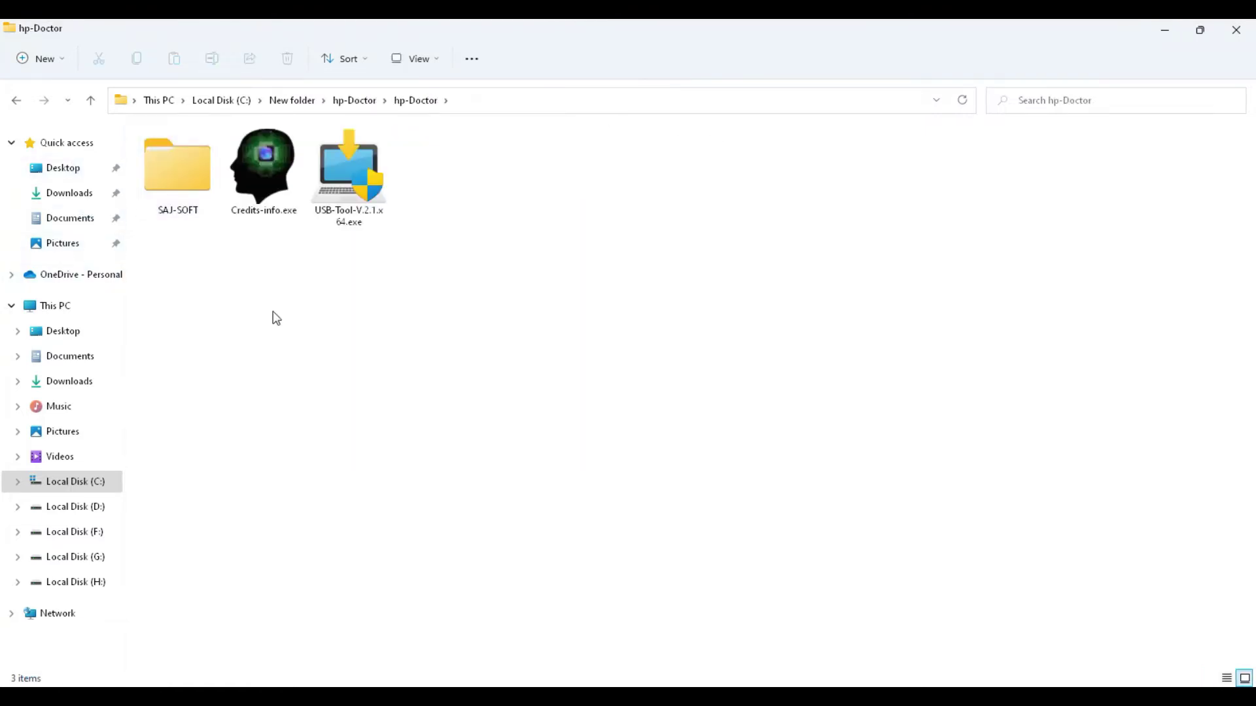
pyautogui.moveTo(172, 265); pyautogui.dragTo(433, 176)
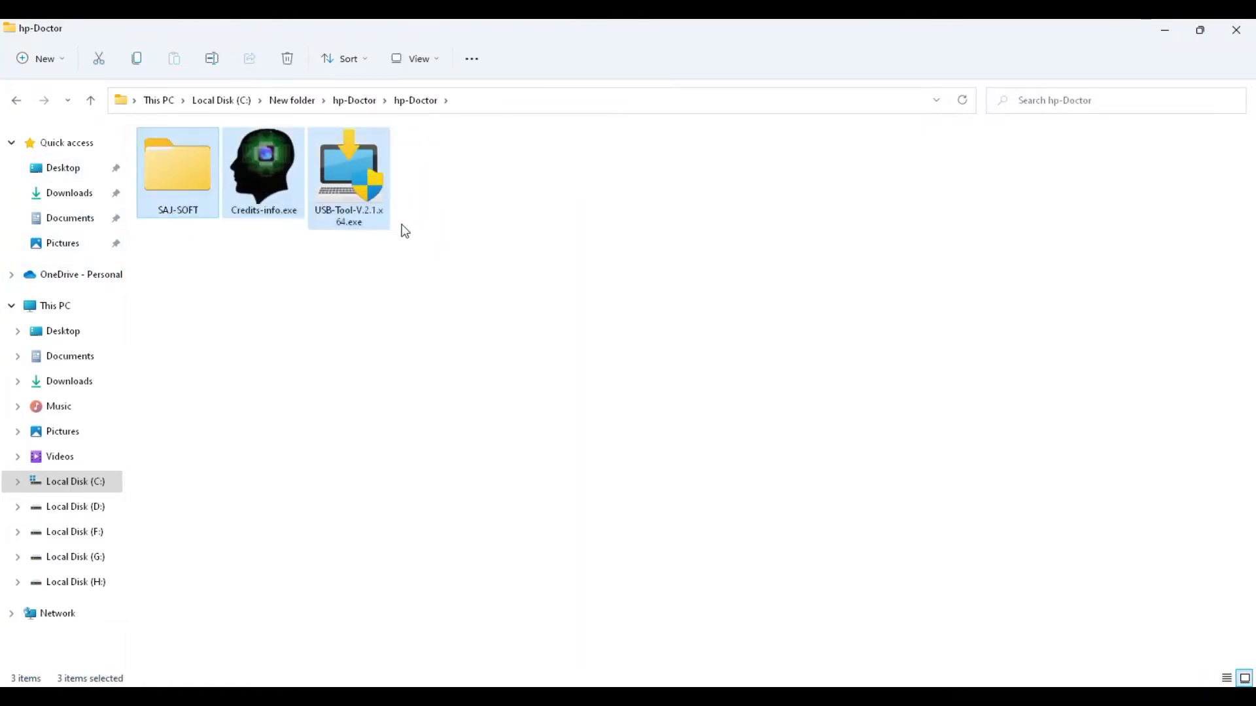
pyautogui.click(384, 287)
pyautogui.click(191, 186)
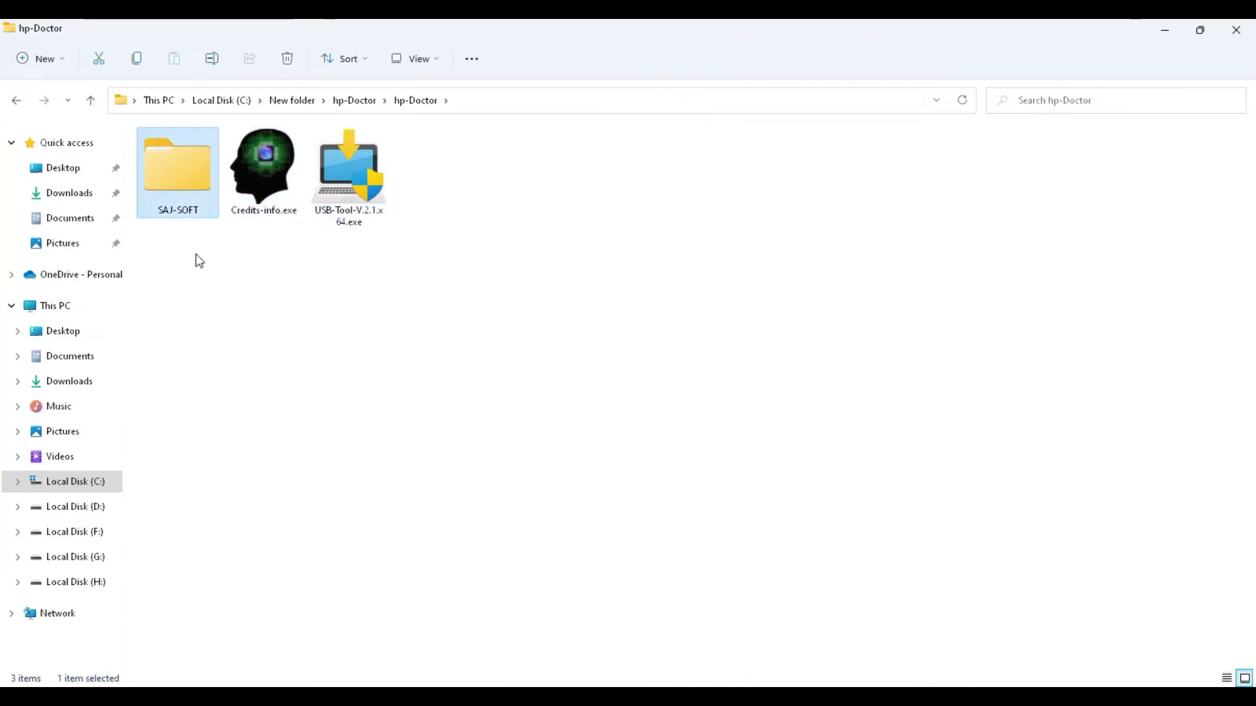
pyautogui.doubleClick(192, 182)
pyautogui.click(16, 100)
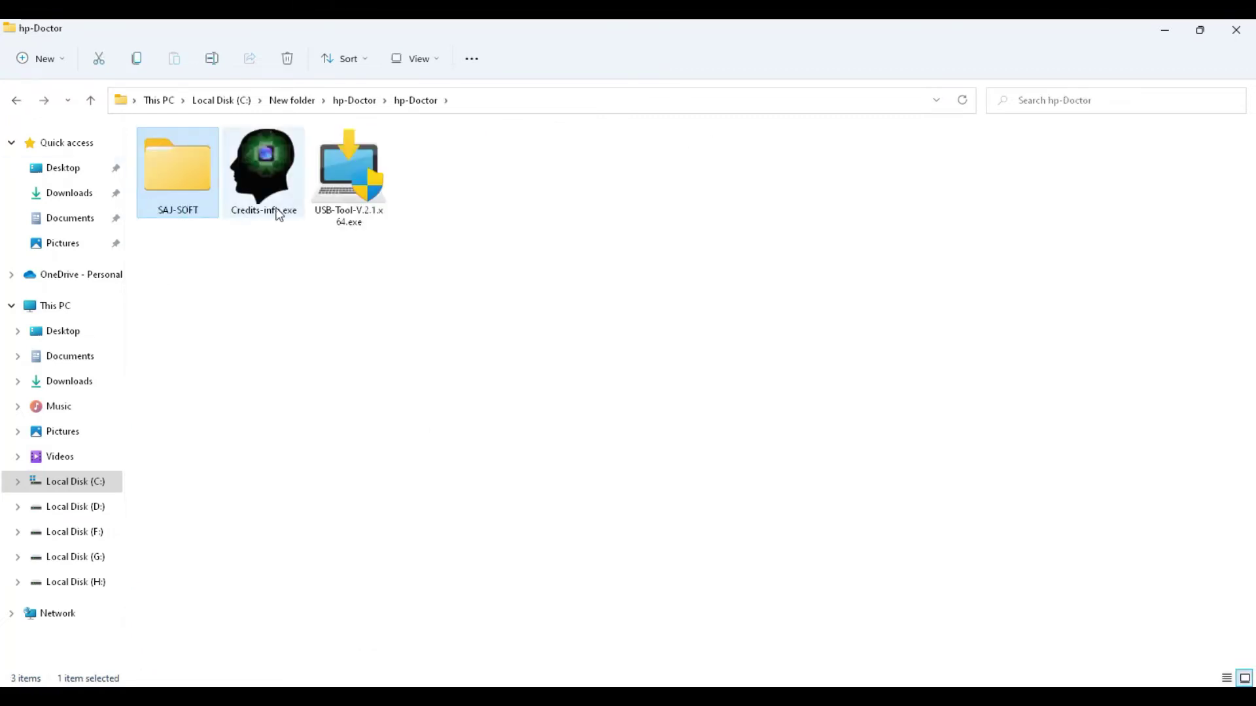
# Read and close the Credits-info.exe window, then select USB-Tool-V.2.1.x64.exe.
pyautogui.click(275, 200)
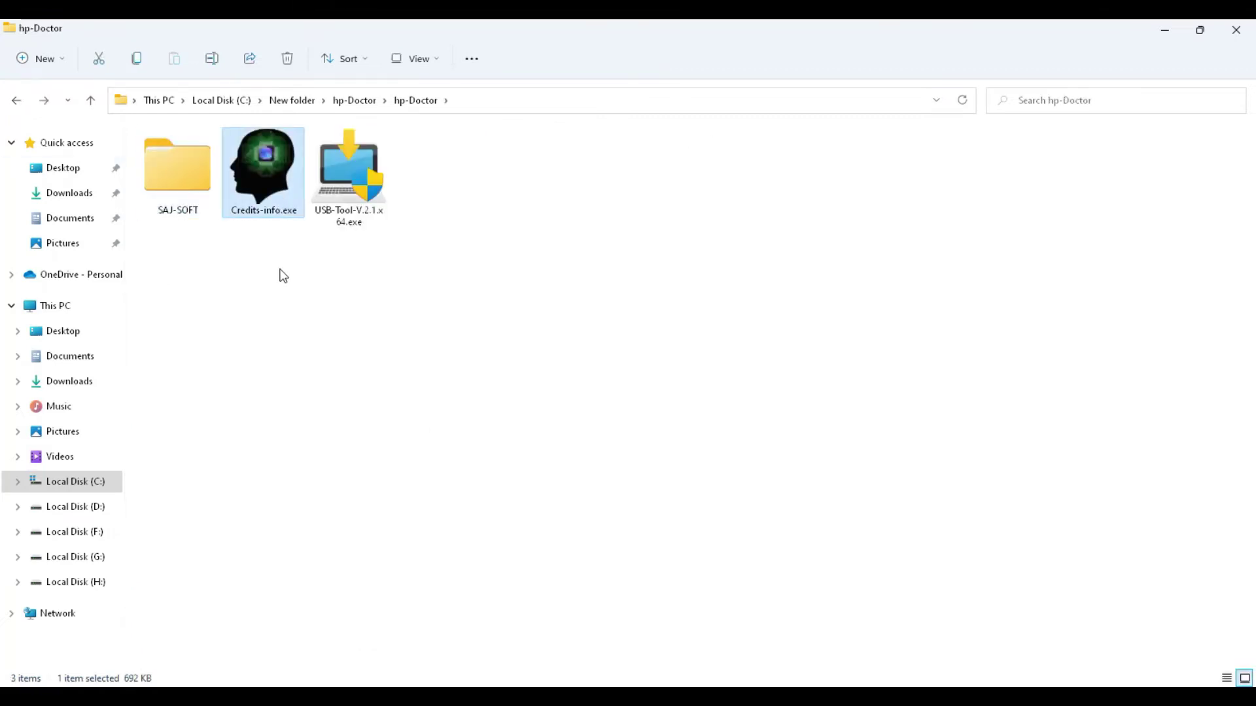
pyautogui.doubleClick(271, 194)
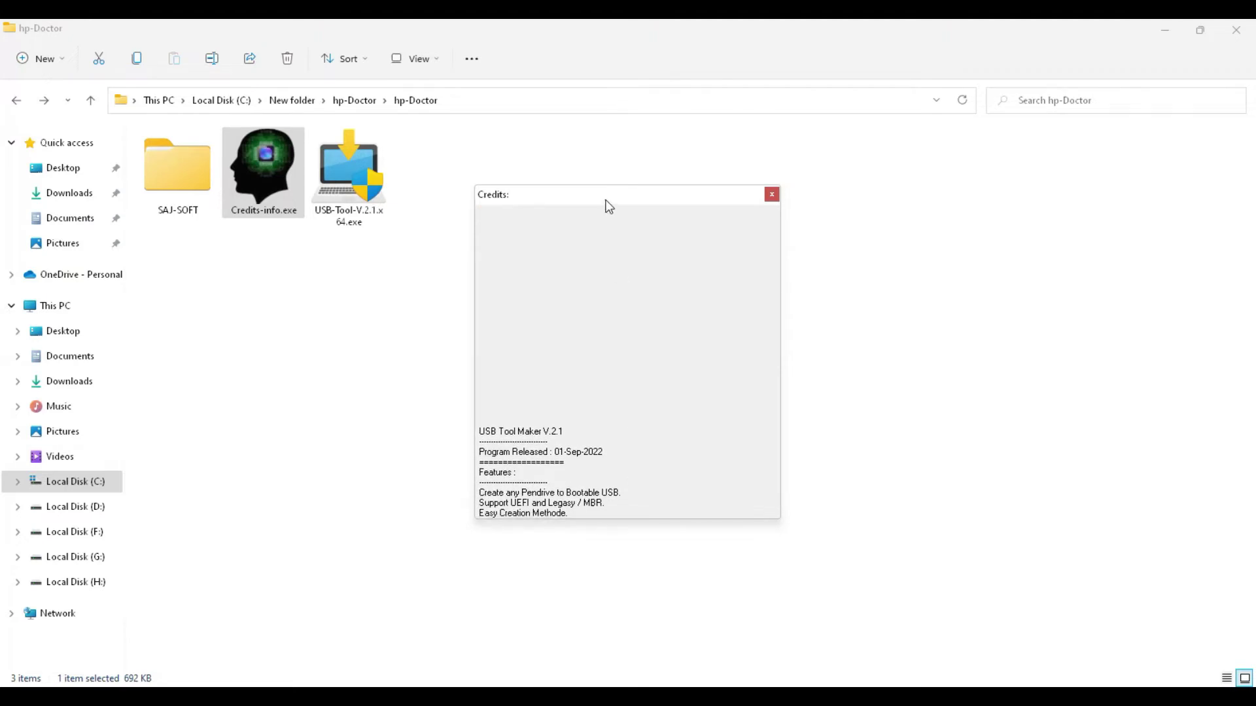
pyautogui.moveTo(605, 196); pyautogui.dragTo(580, 183)
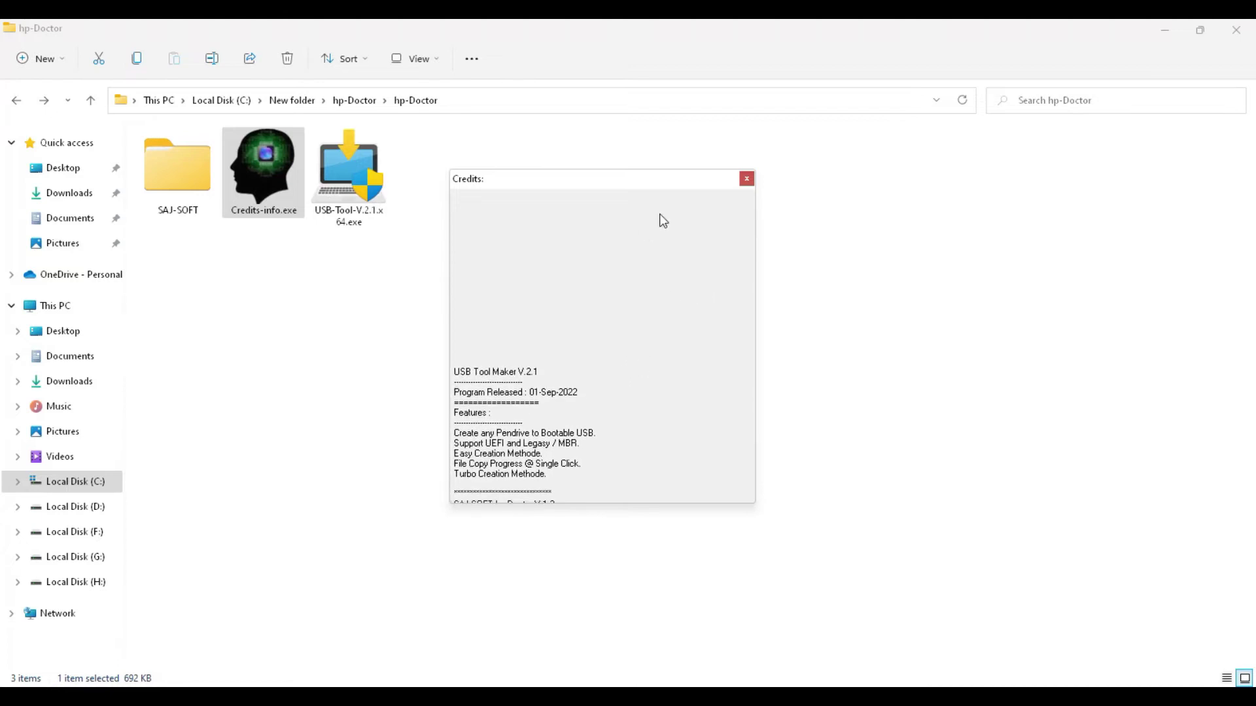
pyautogui.click(745, 184)
pyautogui.click(374, 201)
pyautogui.click(415, 319)
pyautogui.press('space')
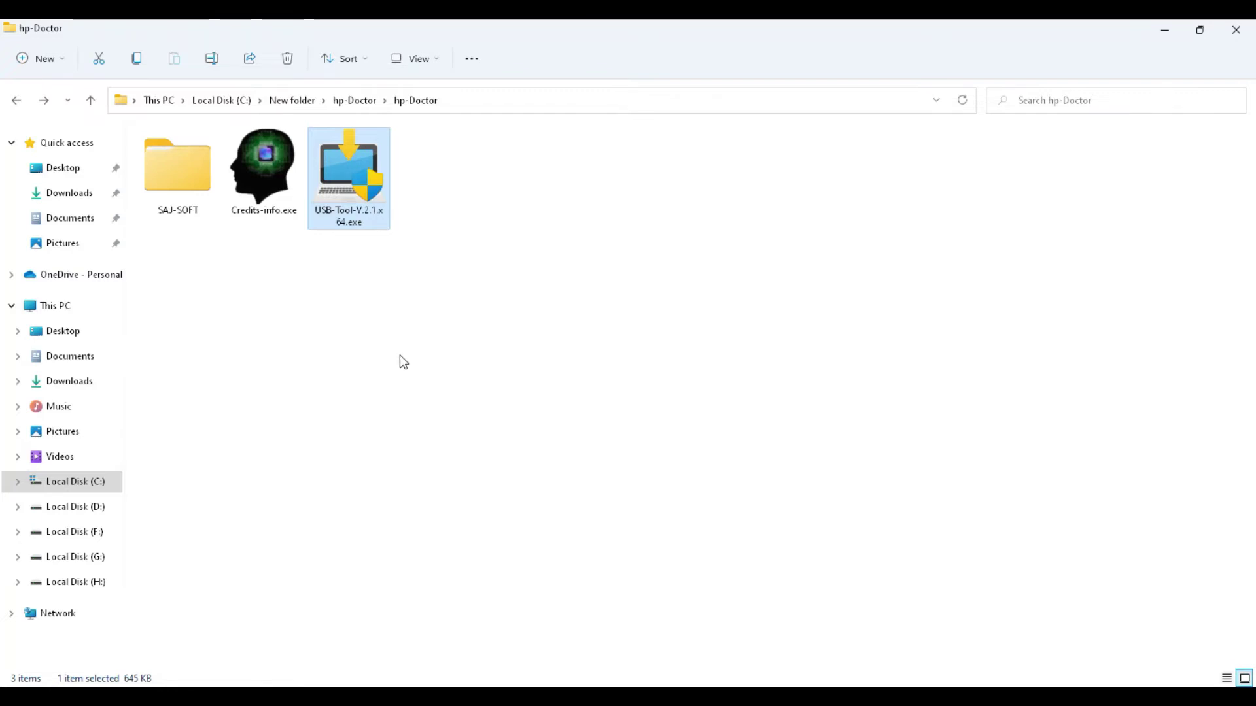
# Run USB-Tool-V.2.1.x64.exe to launch USB Tool Maker V.2.1.
pyautogui.rightClick(364, 190)
pyautogui.click(410, 232)
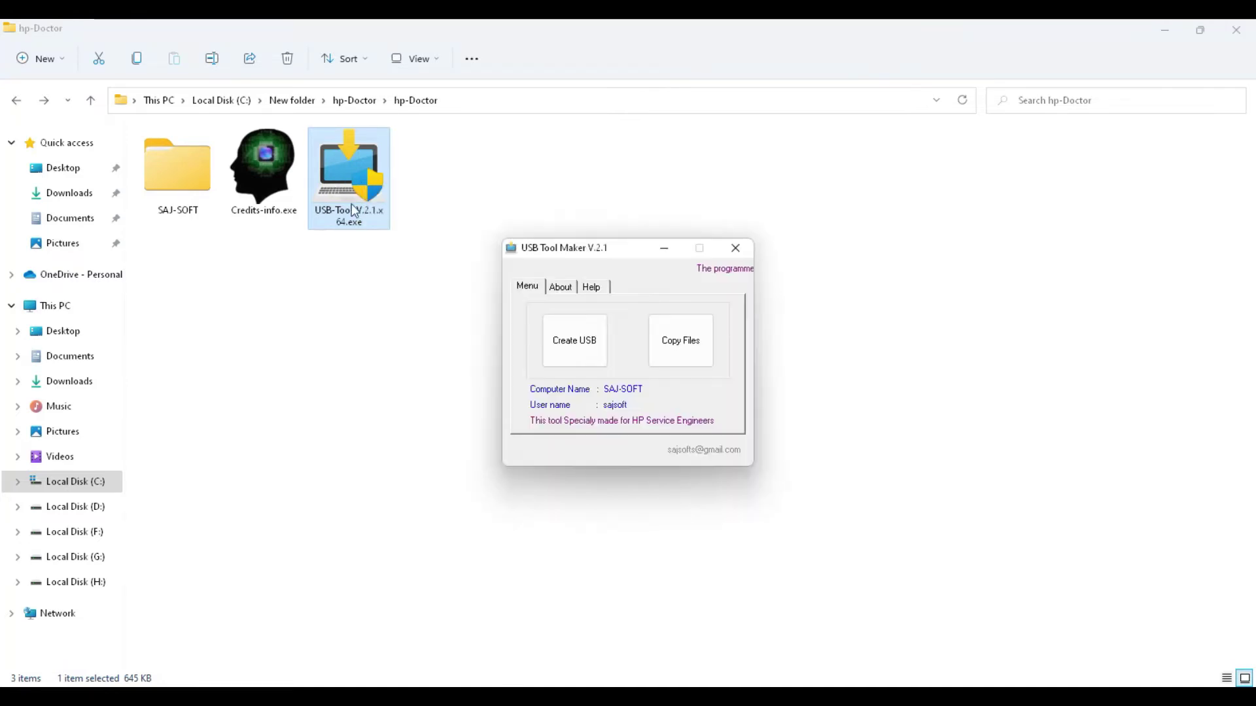
pyautogui.moveTo(575, 242); pyautogui.dragTo(596, 238)
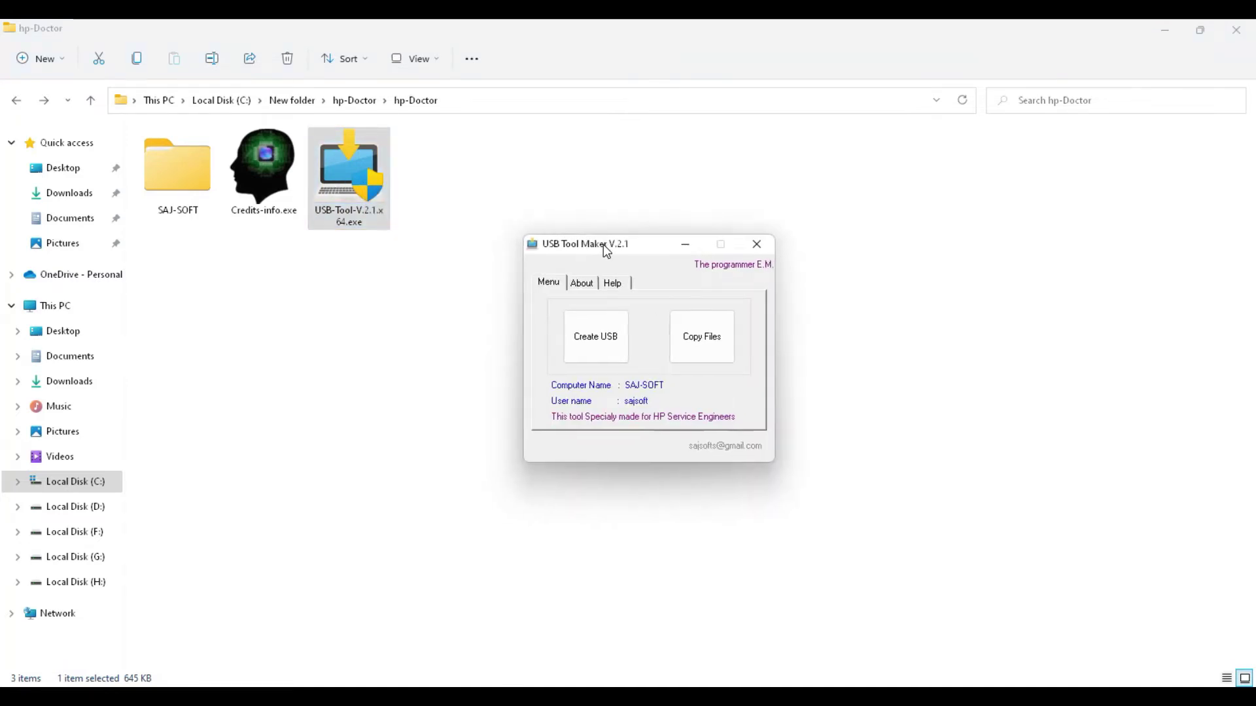
# View the tool's About and Help pages twice, ending back on the main Menu page.
pyautogui.click(580, 283)
pyautogui.click(612, 282)
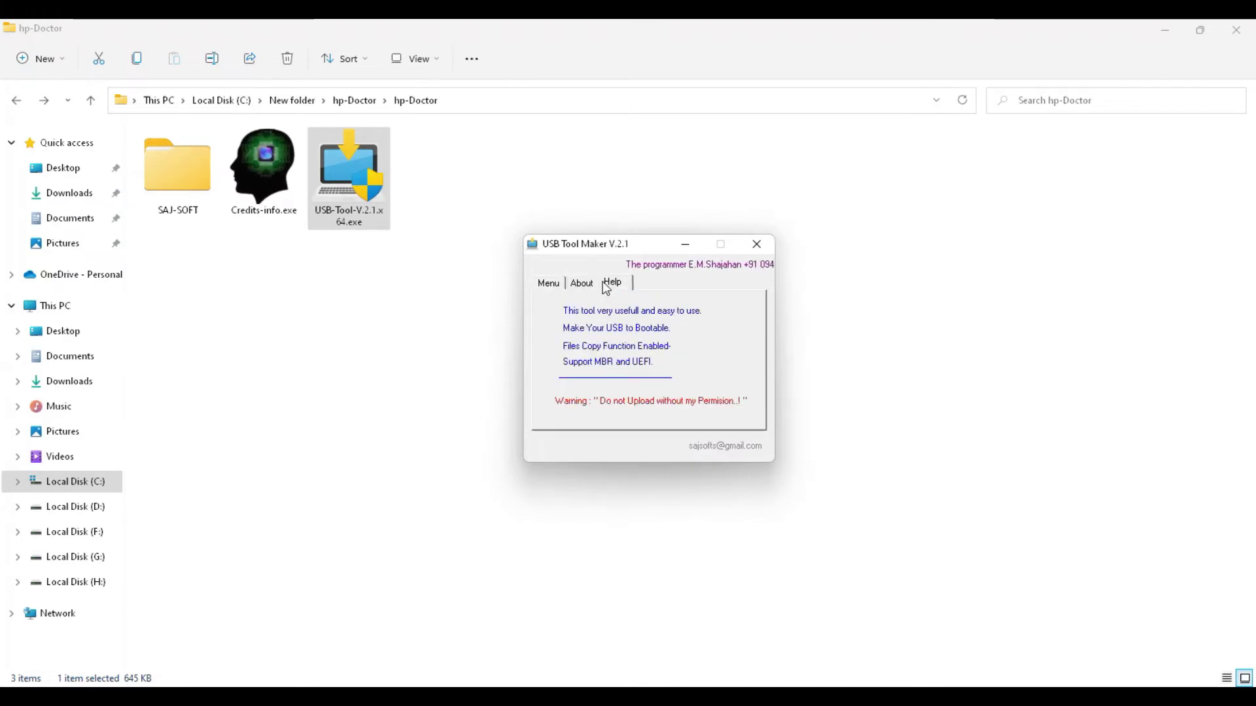
pyautogui.click(551, 284)
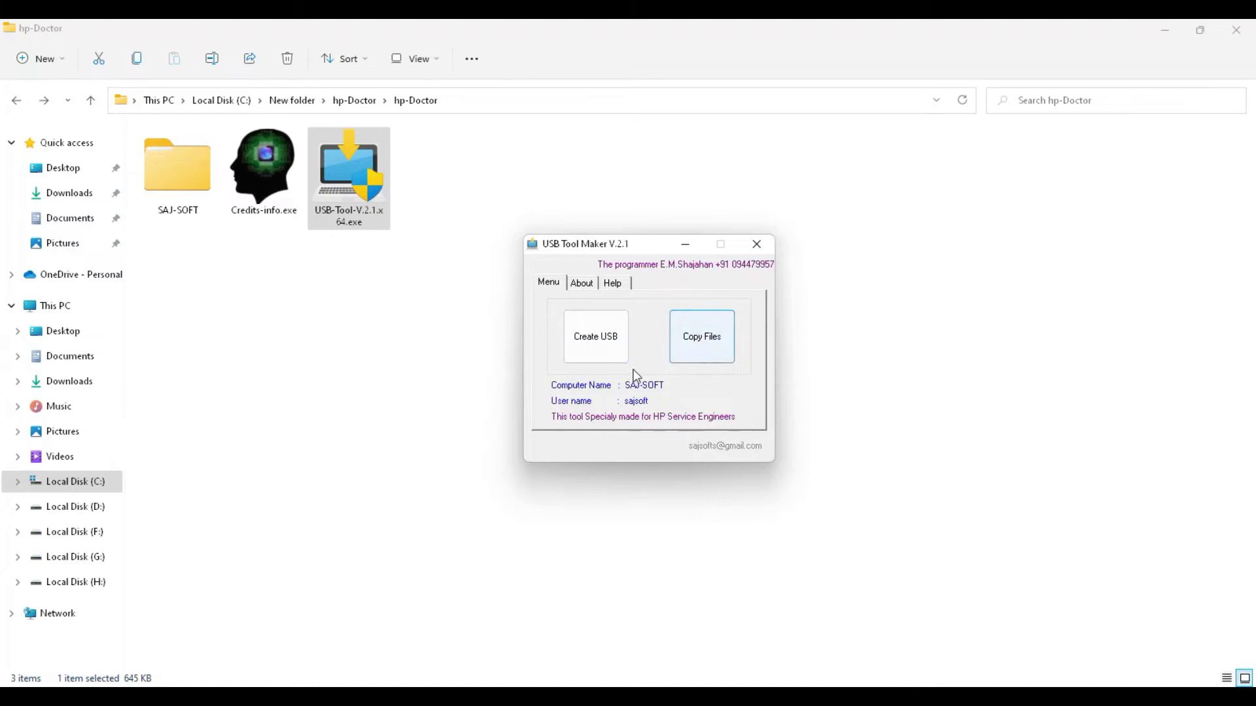
pyautogui.click(573, 284)
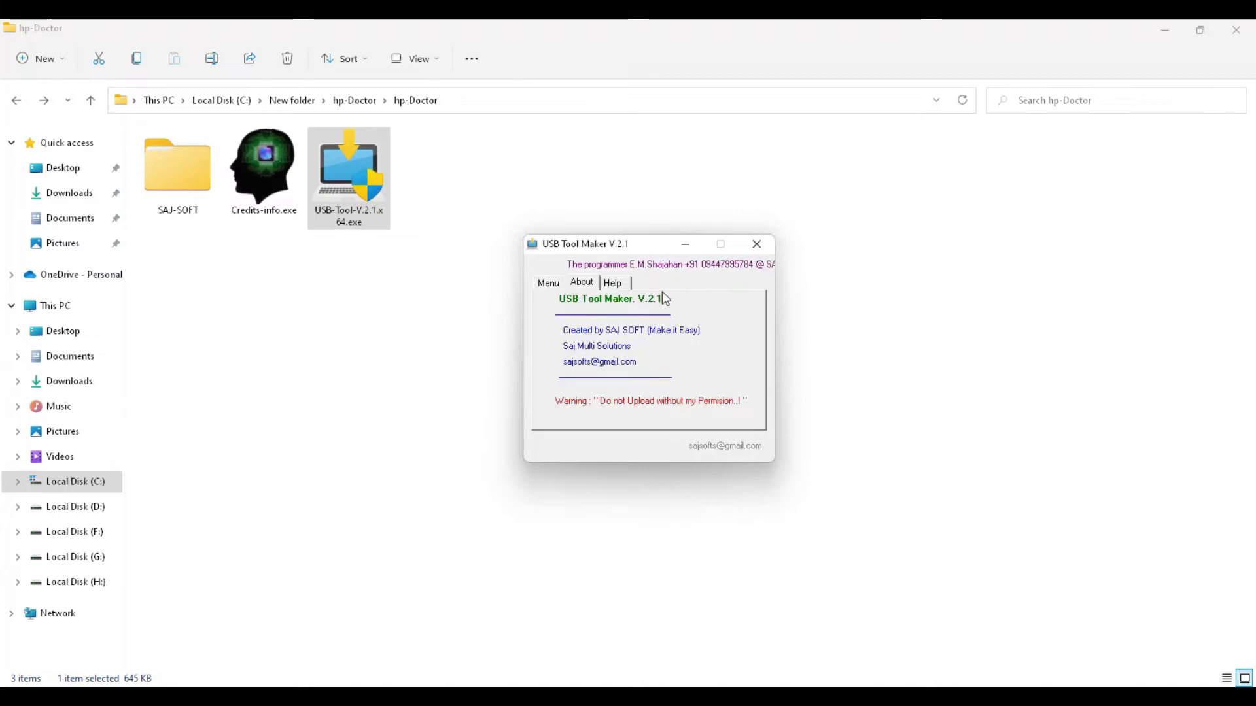
pyautogui.click(613, 282)
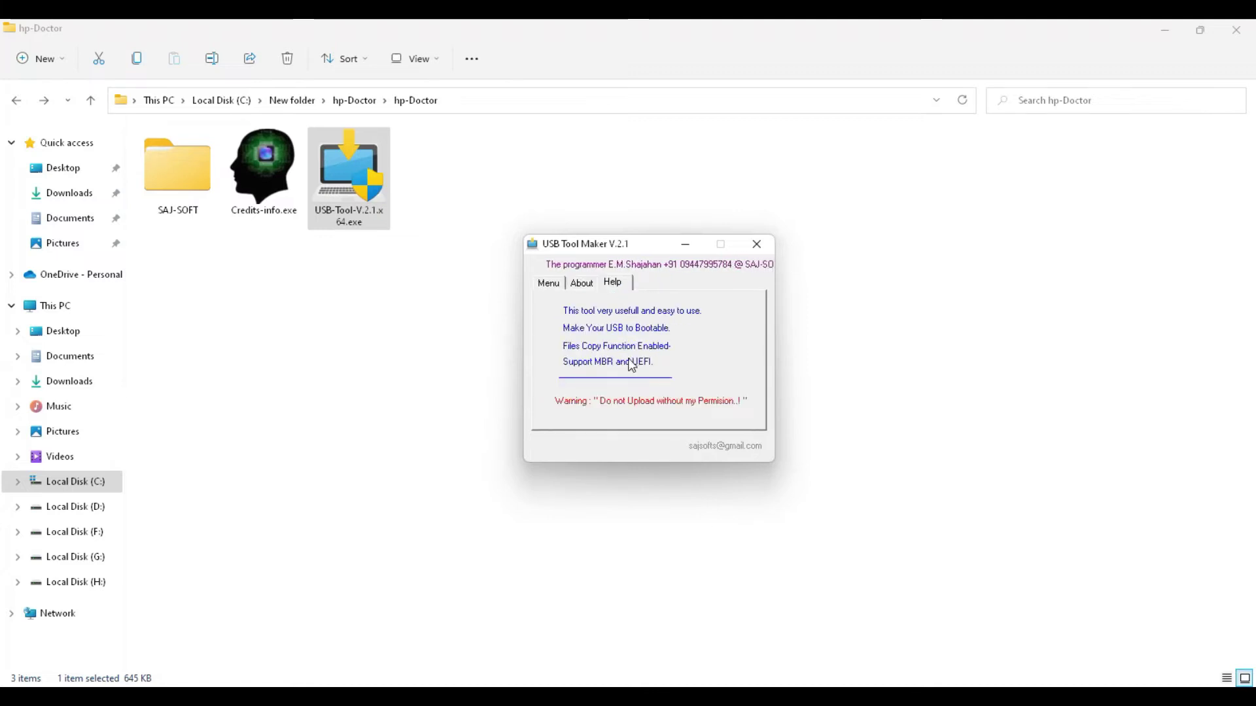
pyautogui.click(547, 283)
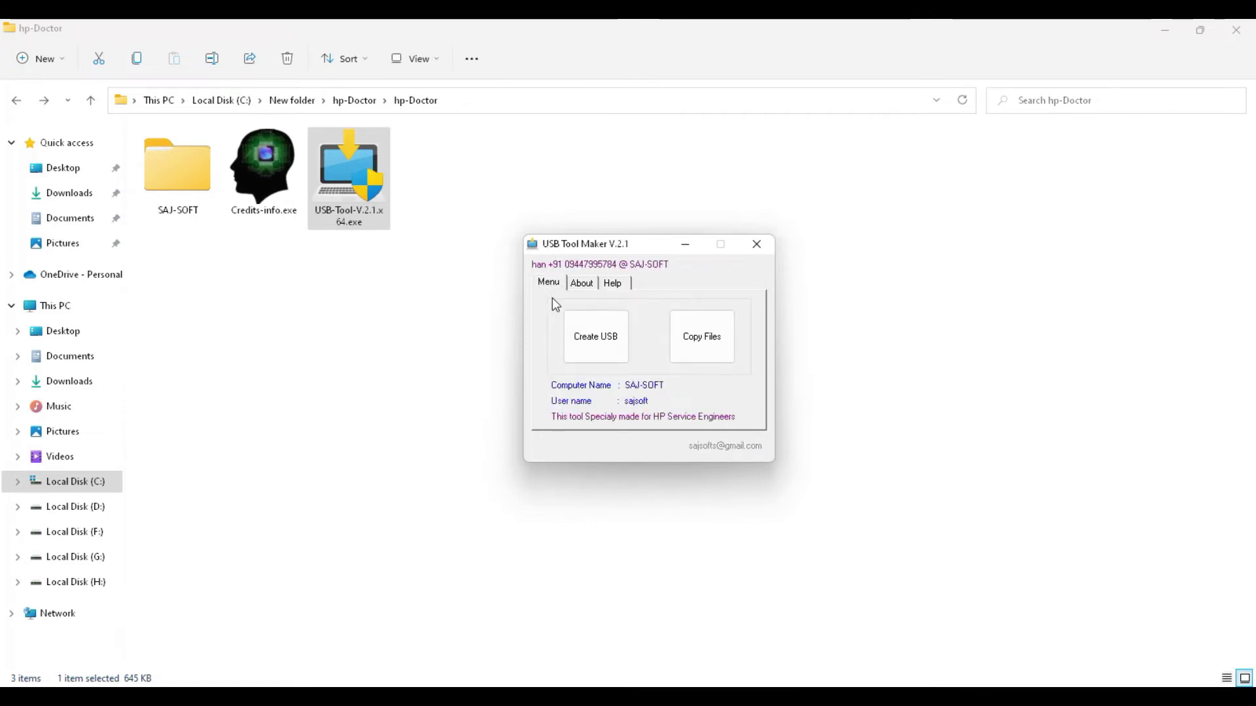
pyautogui.moveTo(630, 251); pyautogui.dragTo(645, 231)
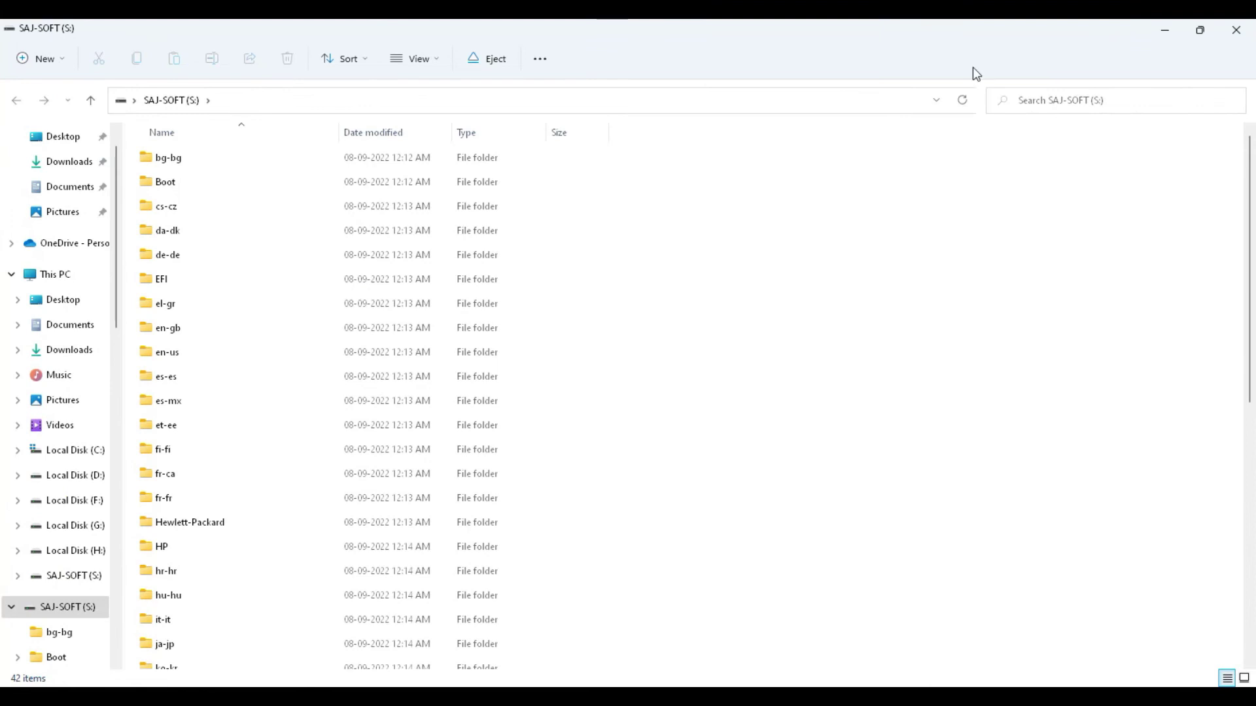
pyautogui.click(1236, 30)
pyautogui.moveTo(619, 221); pyautogui.dragTo(630, 220)
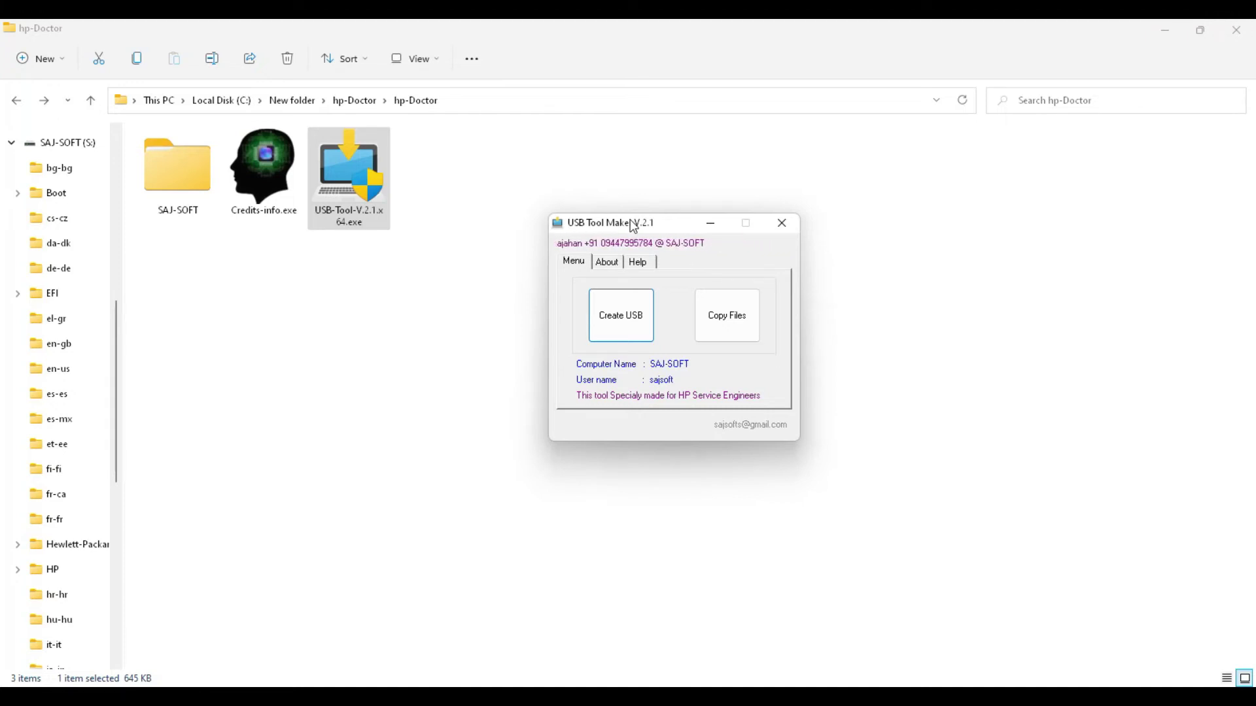
# Start Create USB, dismiss the administrator warning, and pick drive ID 2 (Kingston S:, 1.88 GB).
pyautogui.moveTo(633, 227); pyautogui.dragTo(641, 225)
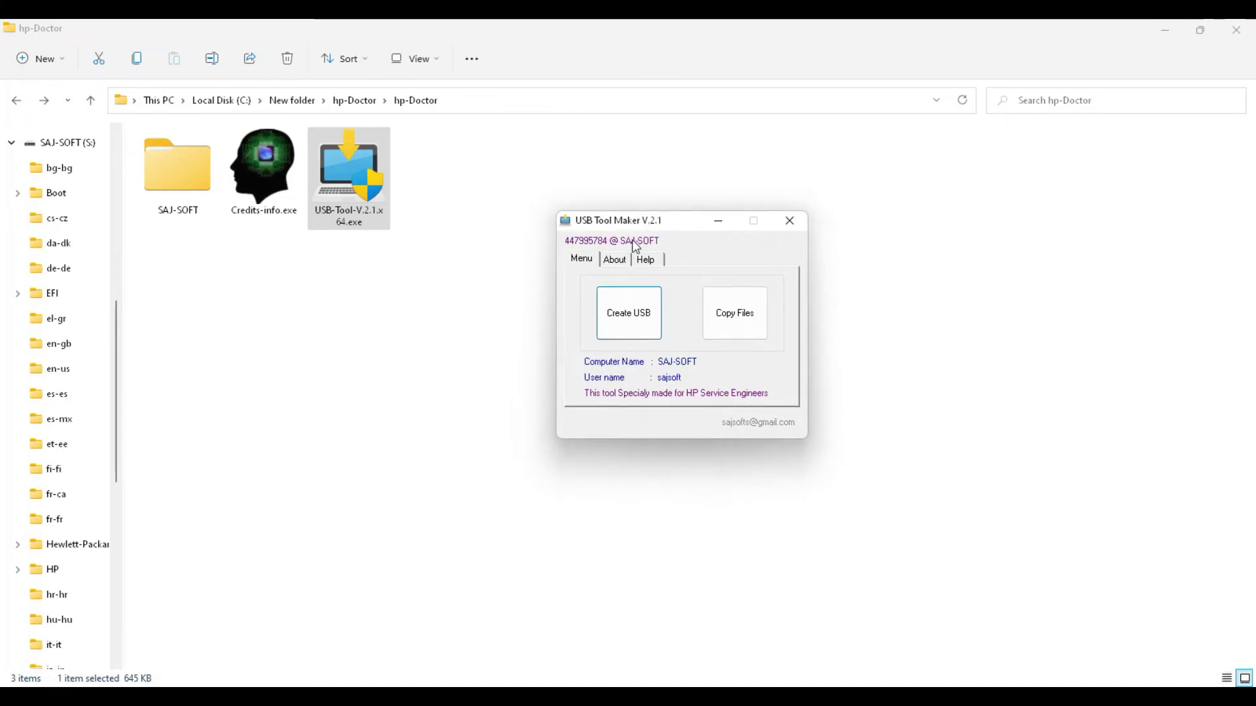
pyautogui.click(637, 324)
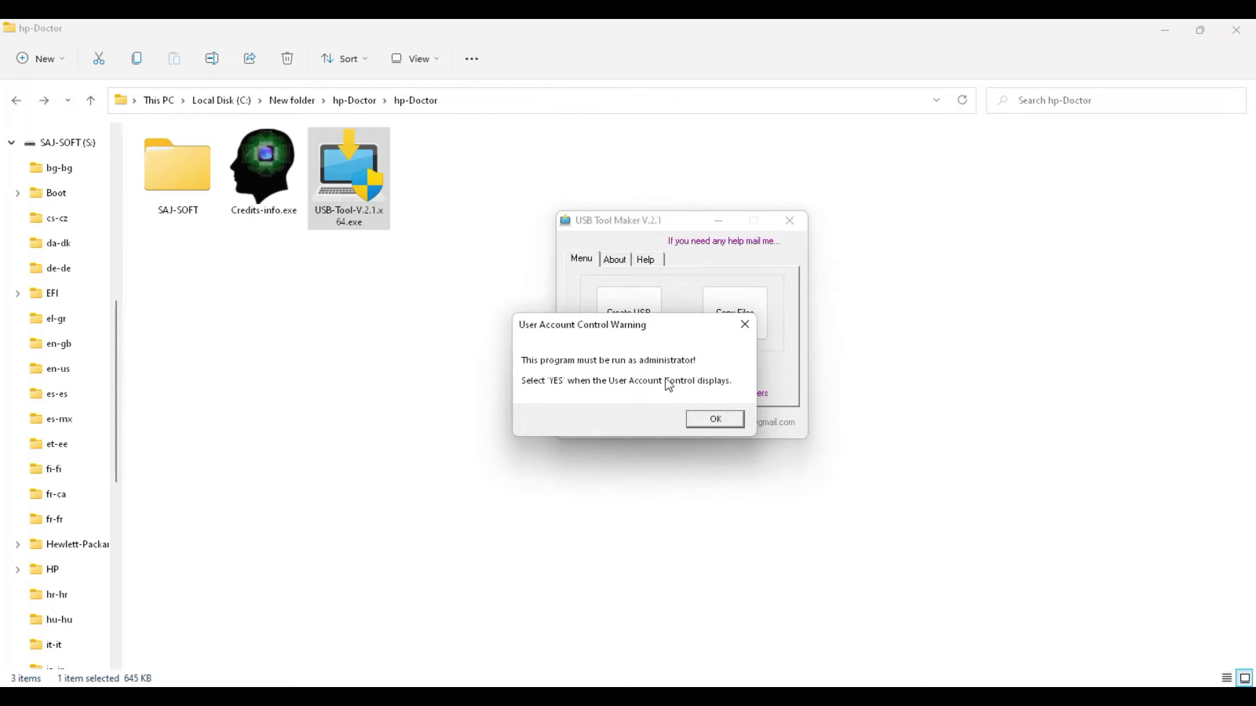
pyautogui.click(696, 427)
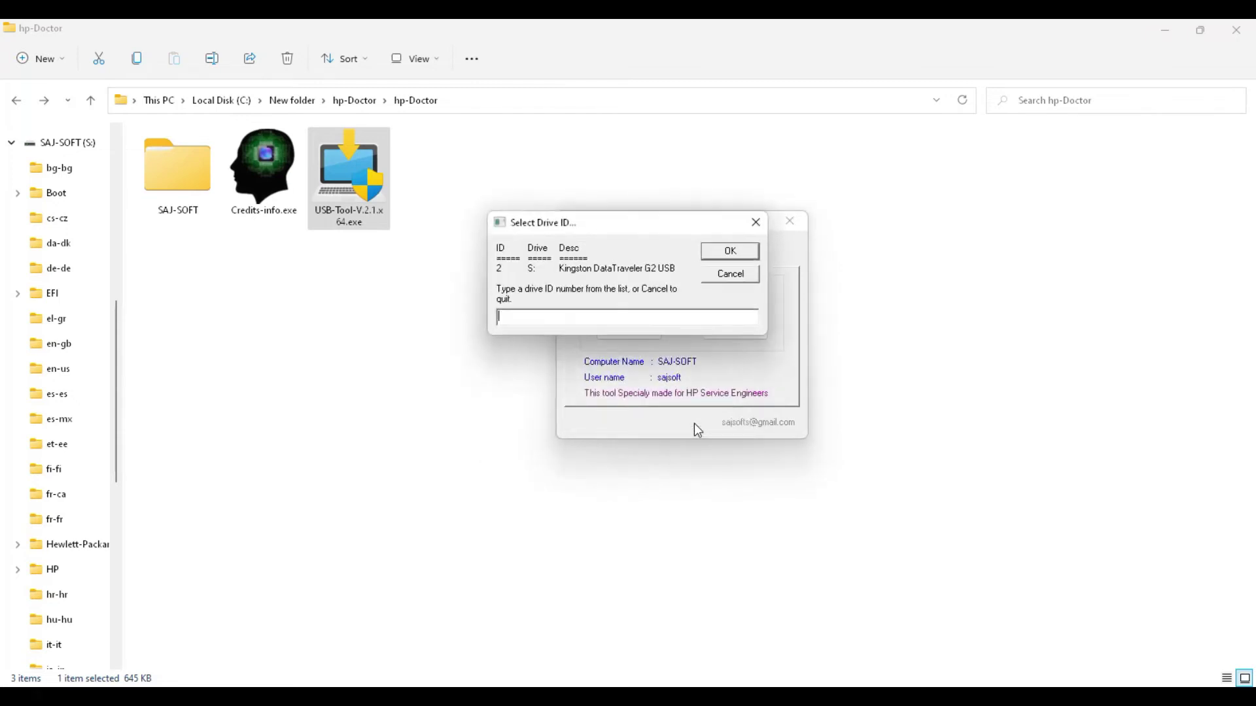
pyautogui.moveTo(570, 229); pyautogui.dragTo(587, 228)
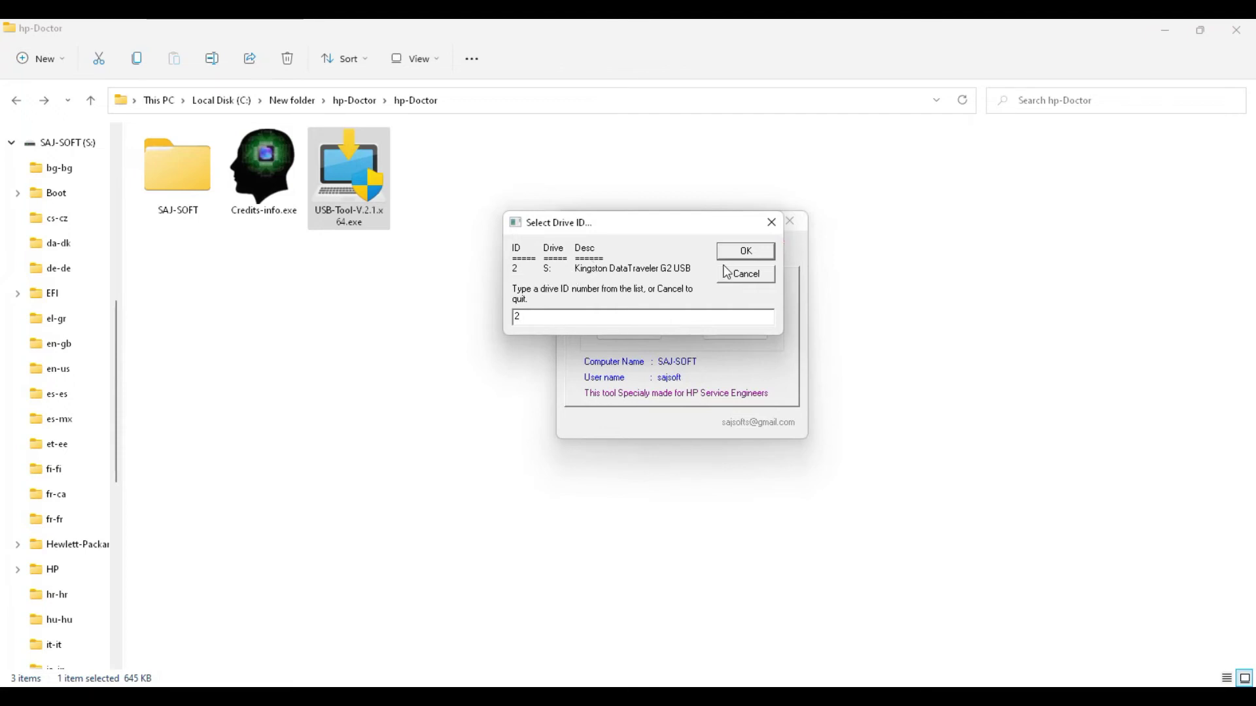
pyautogui.click(745, 251)
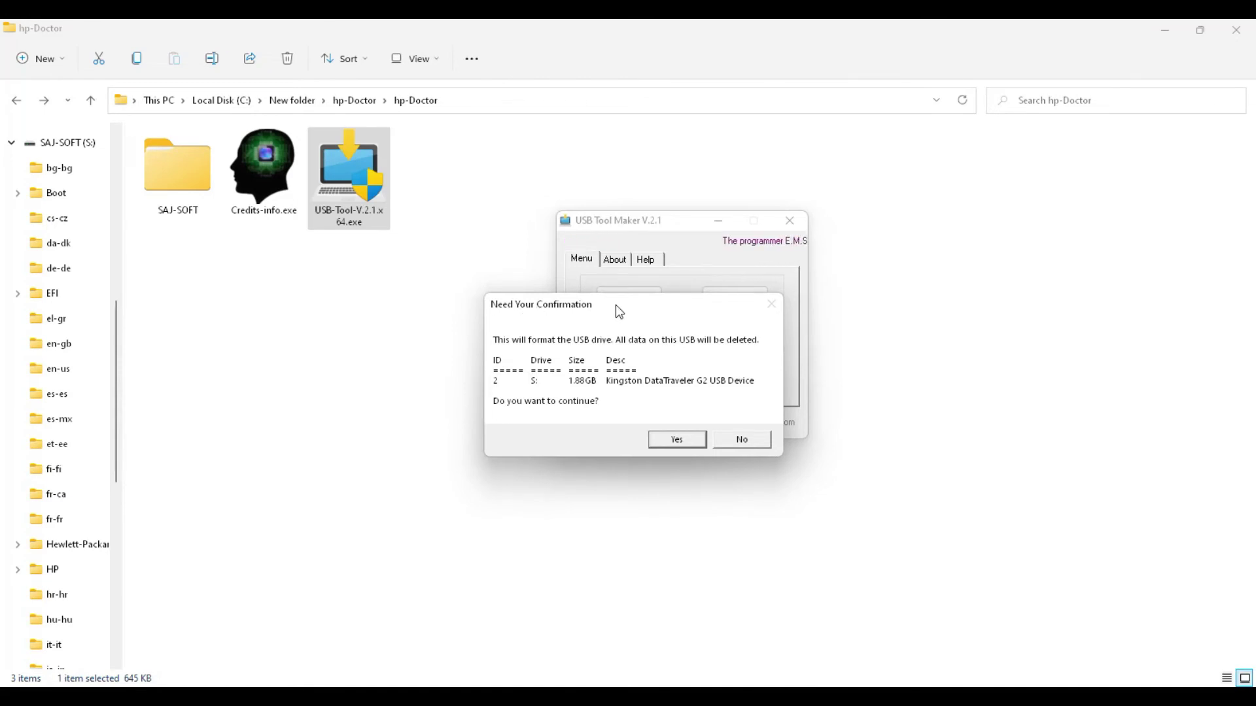
# Approve wiping drive S:, close the empty-drive window, and acknowledge Mission Completed.
pyautogui.click(664, 440)
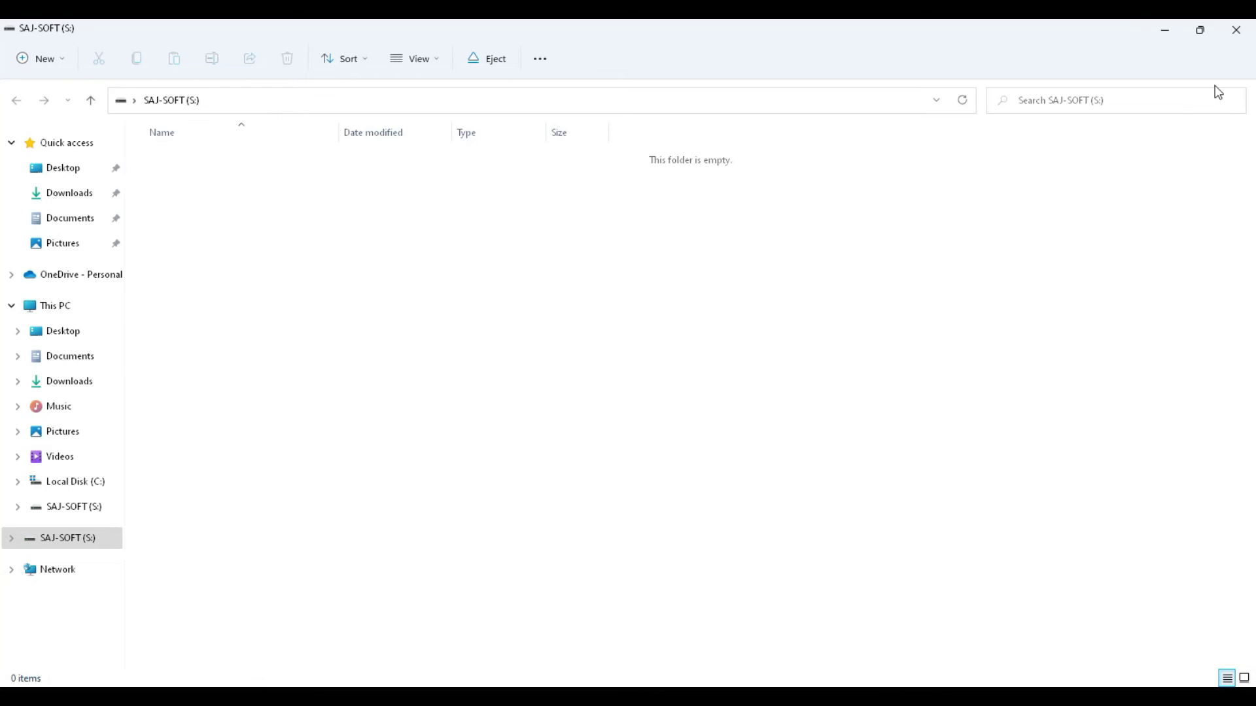
pyautogui.click(1236, 31)
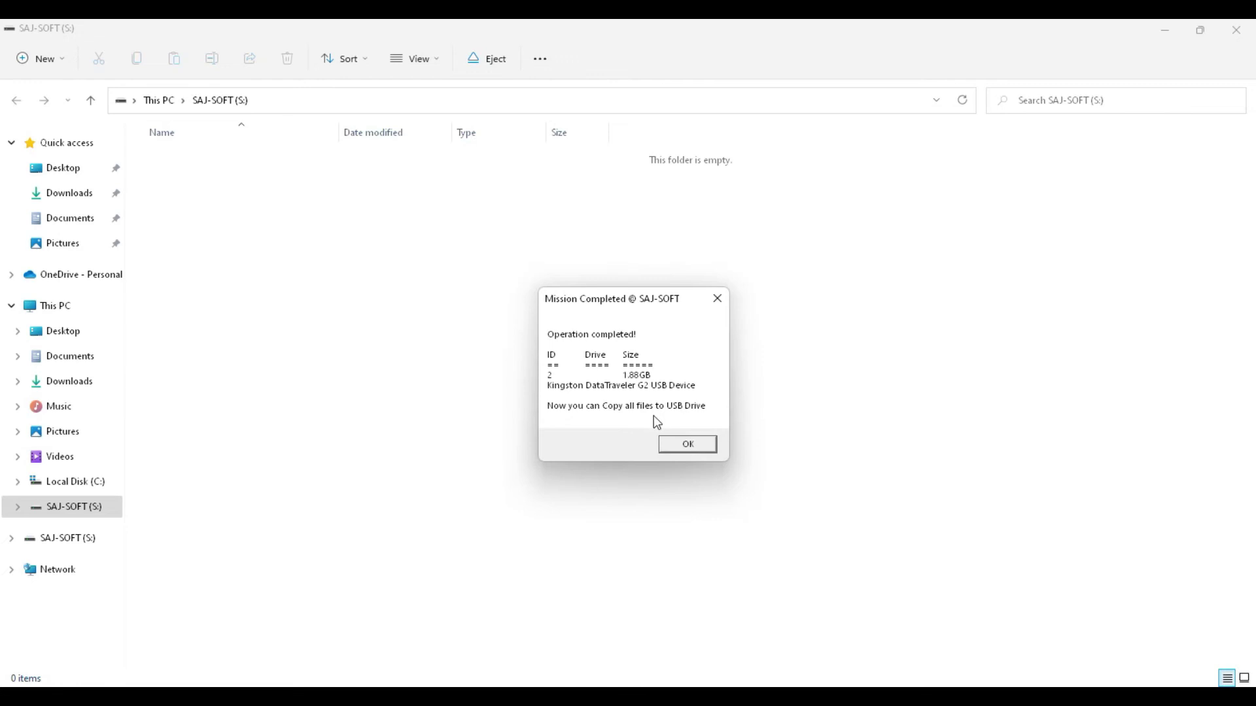
pyautogui.click(695, 445)
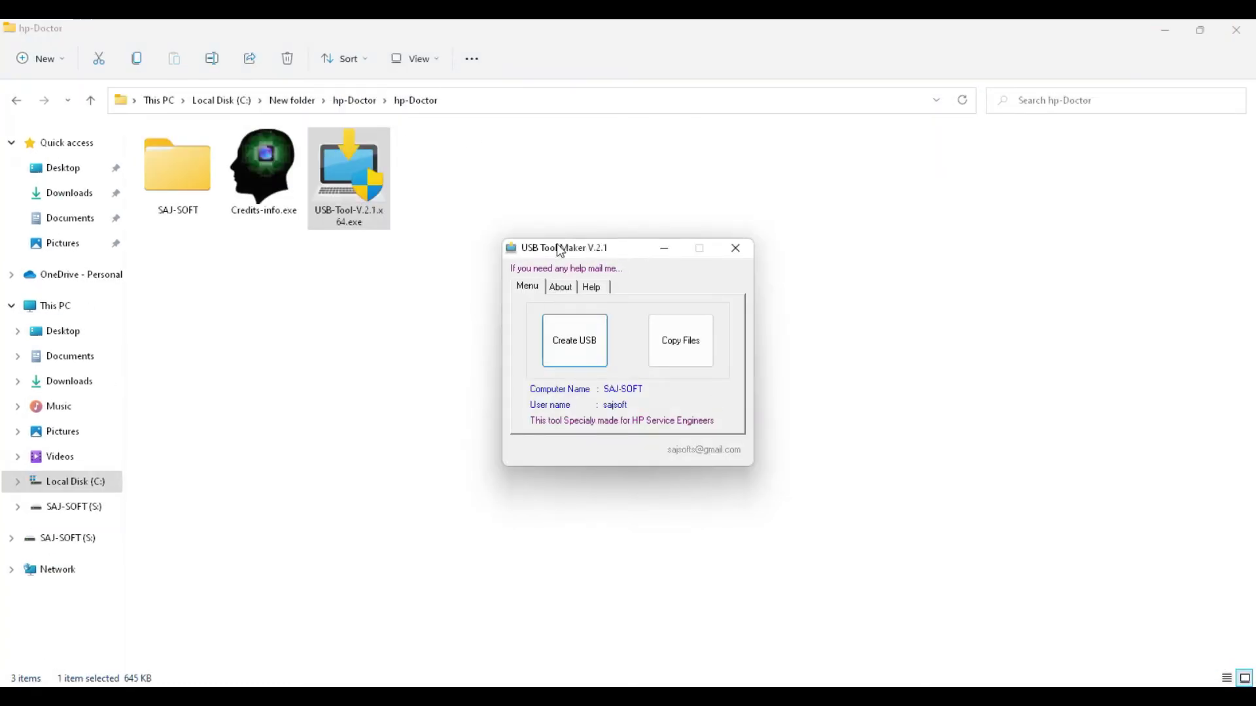
# Copy the HP Doctor boot files from SAJ-SOFT onto USB drive S: until complete.
pyautogui.moveTo(557, 244); pyautogui.dragTo(558, 238)
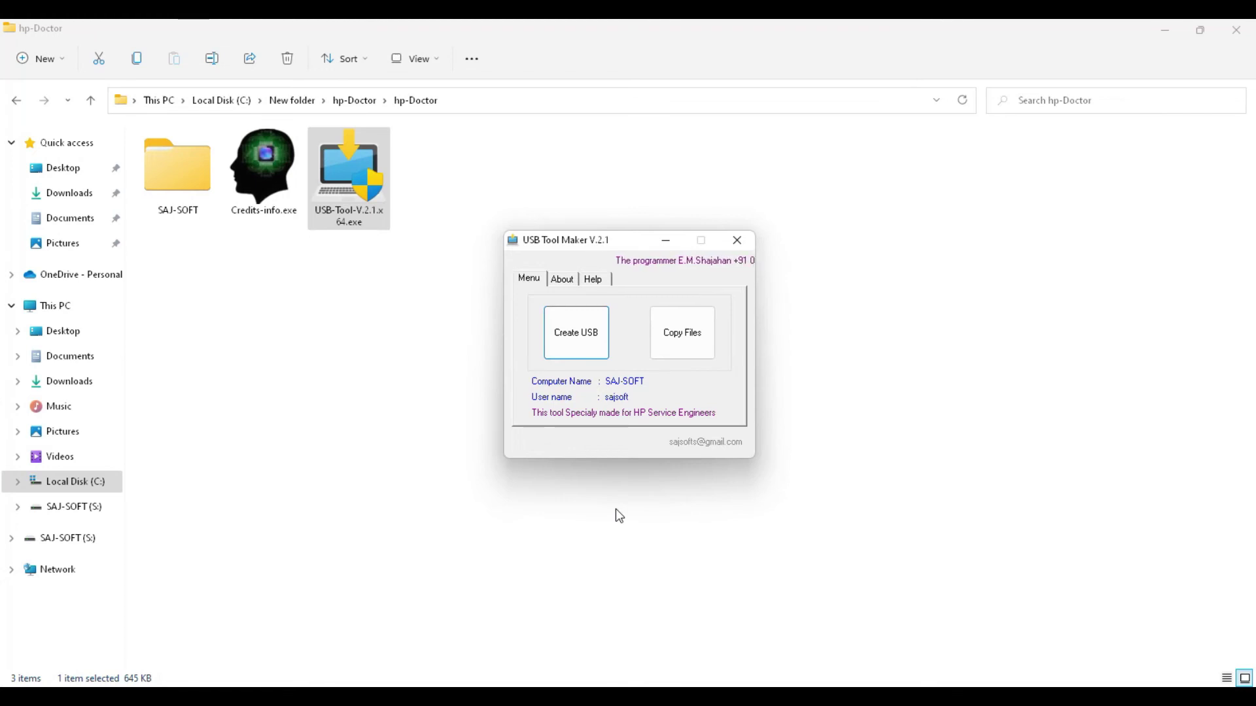
pyautogui.moveTo(642, 248); pyautogui.dragTo(644, 240)
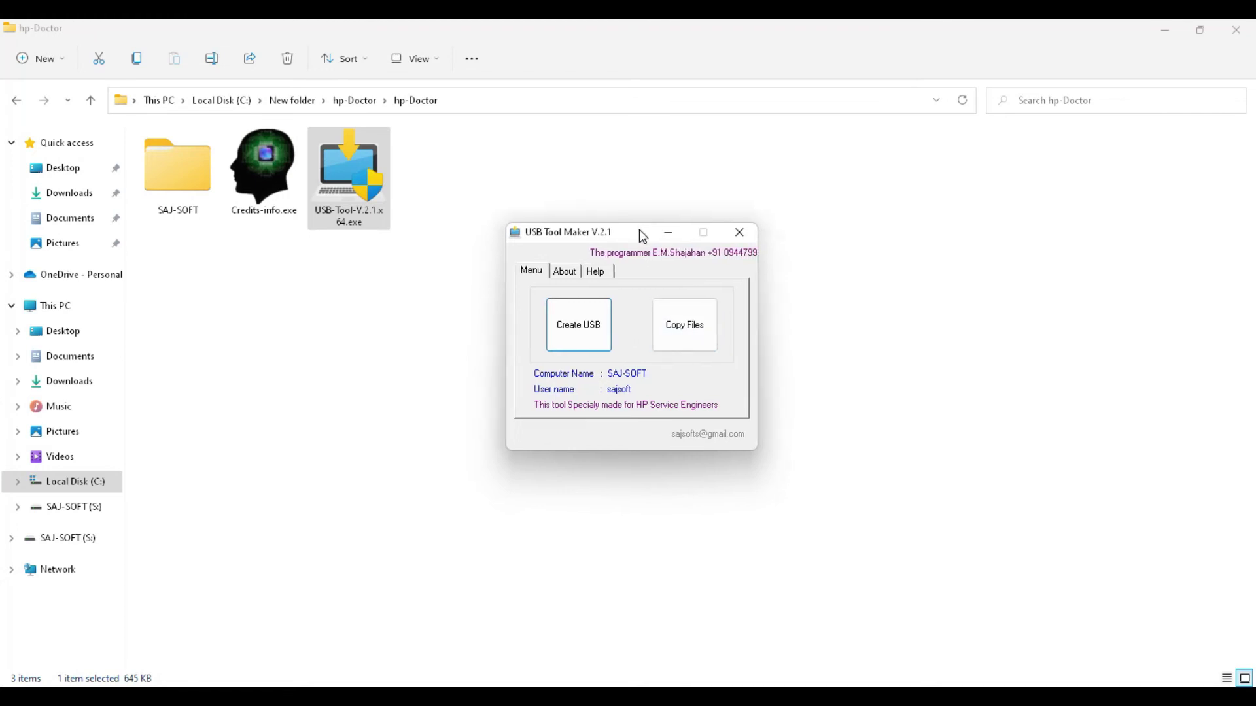
pyautogui.click(675, 339)
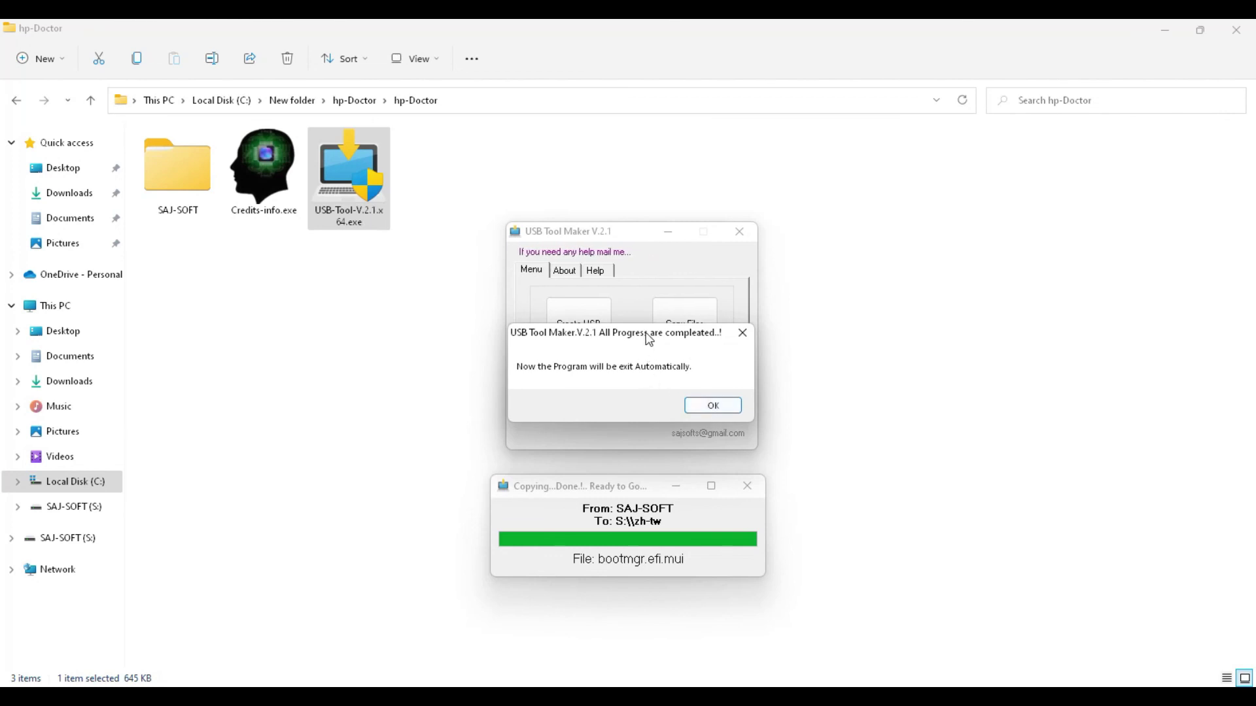
pyautogui.moveTo(650, 342); pyautogui.dragTo(650, 348)
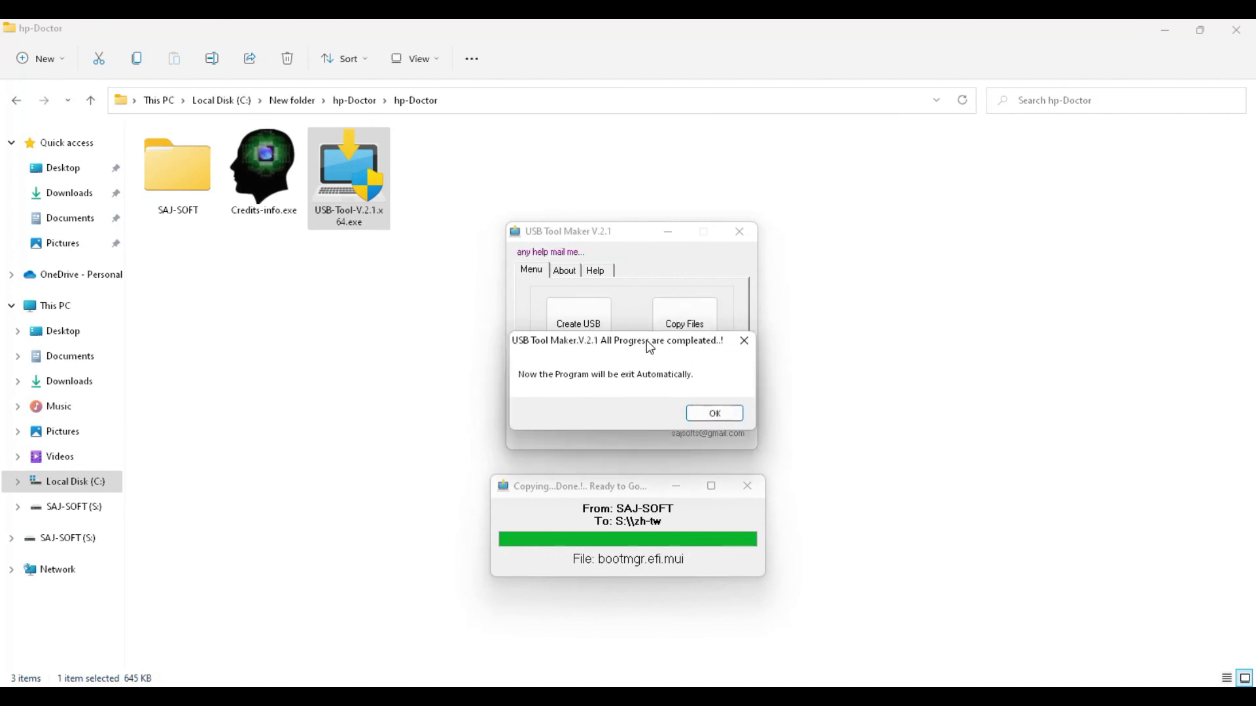
# Let the tool exit, then open SAJ-SOFT (S:) and review its 42 boot items.
pyautogui.click(707, 420)
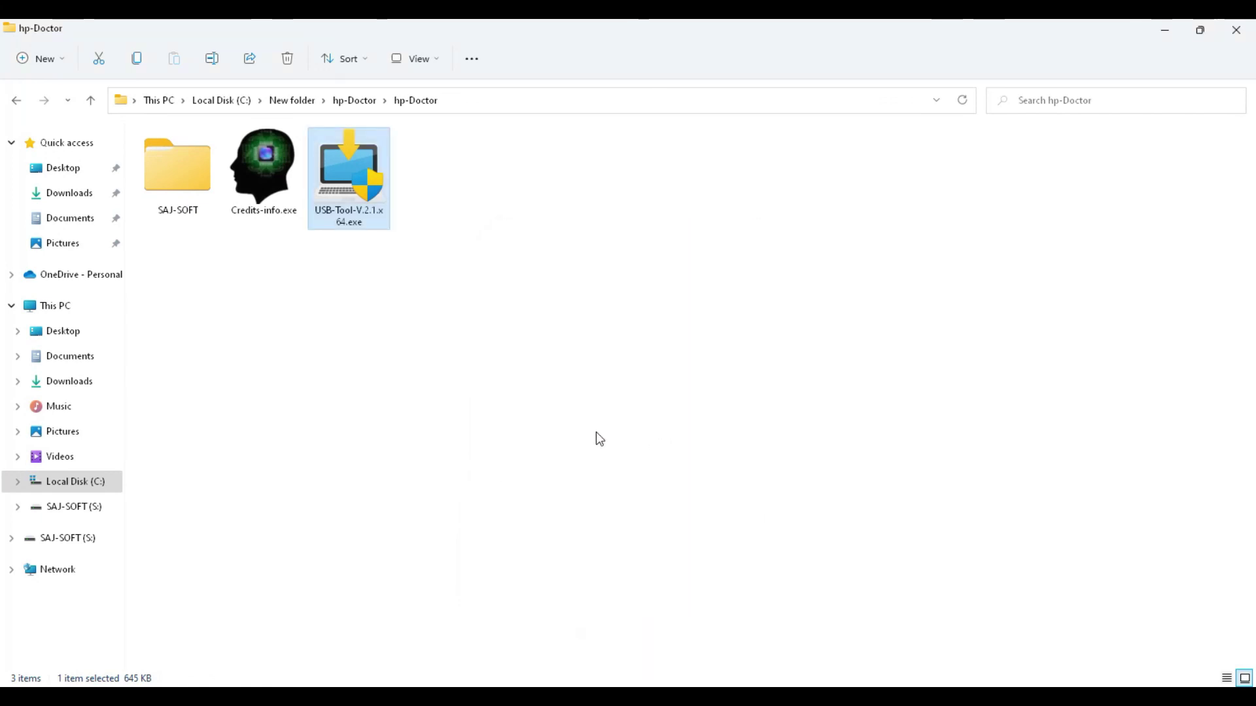
pyautogui.click(502, 321)
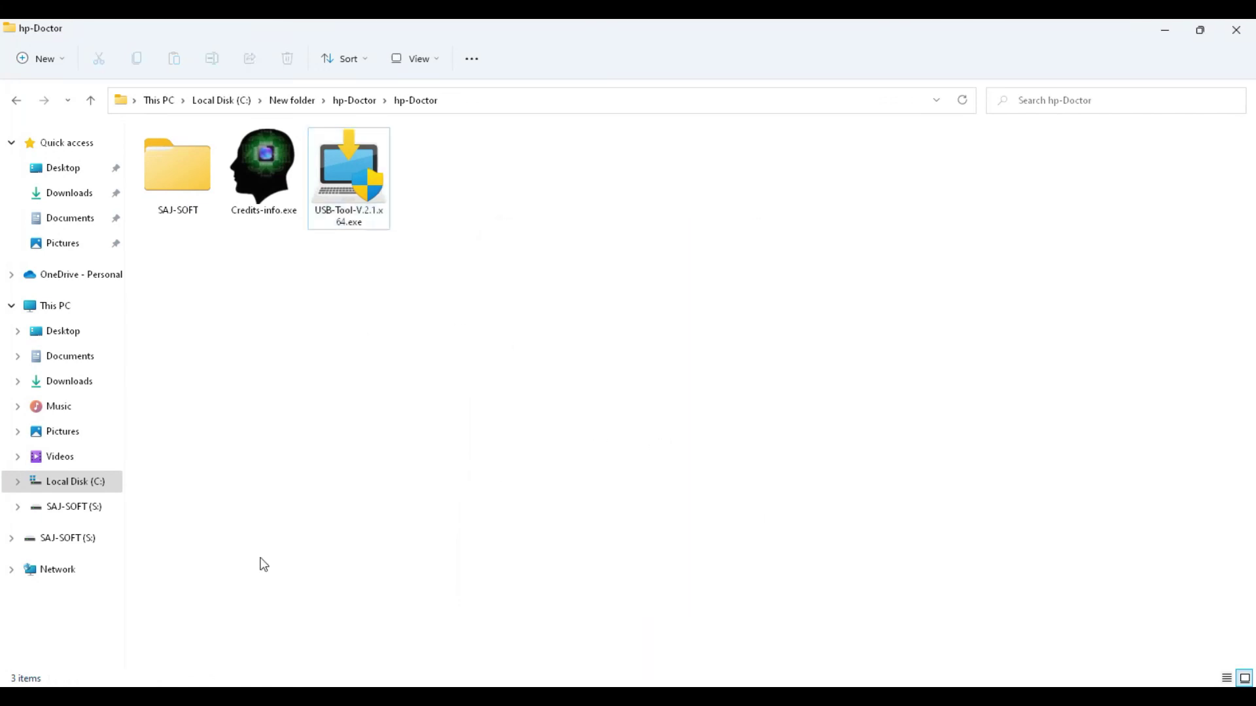
pyautogui.click(78, 514)
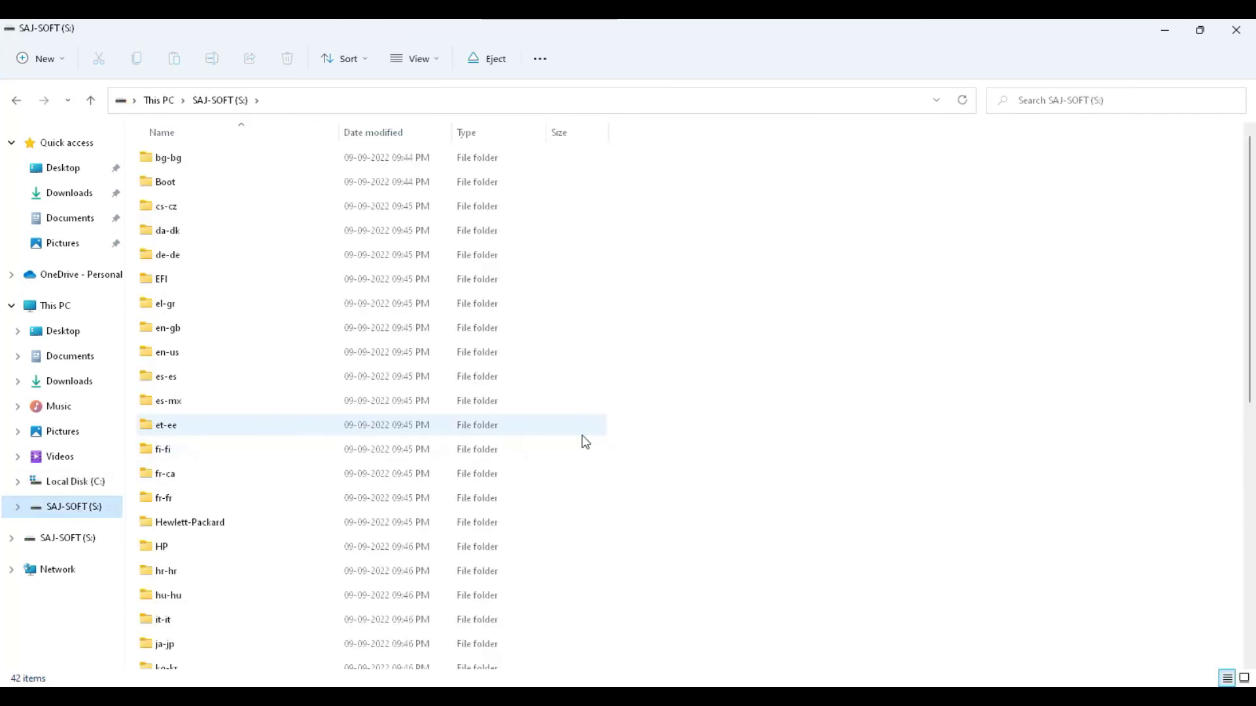
pyautogui.scroll(-7, 587, 413)
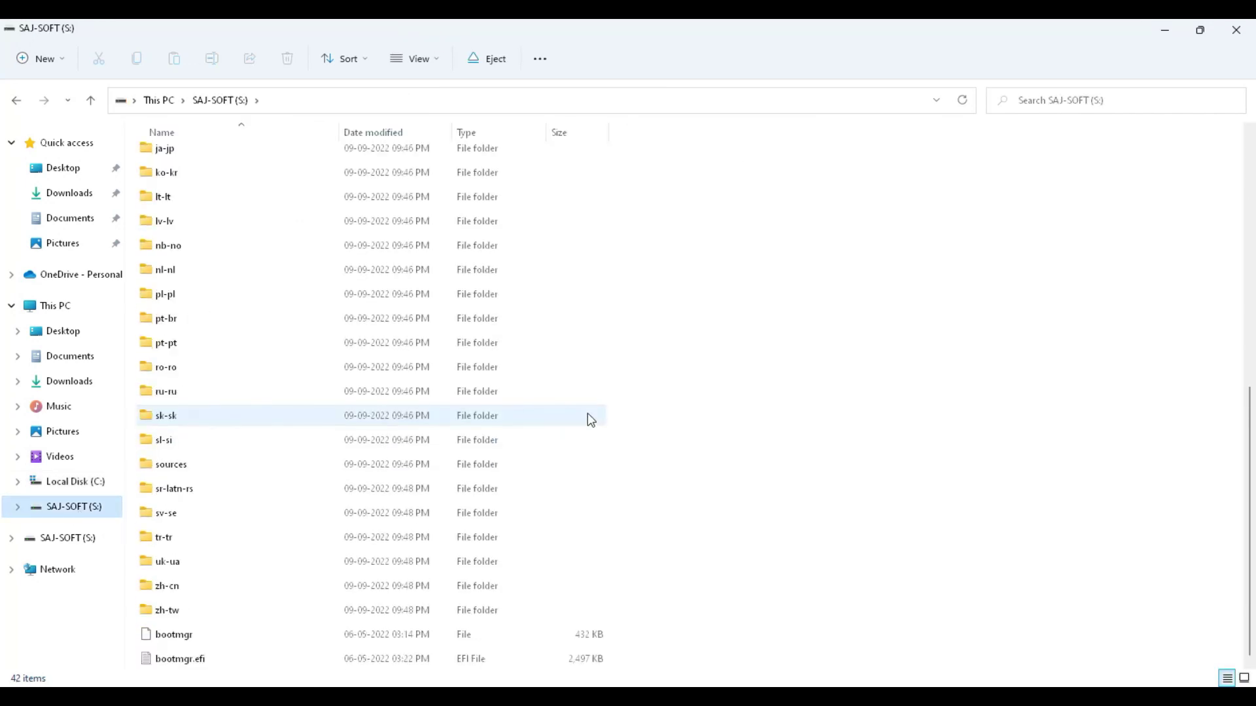
pyautogui.scroll(7, 588, 413)
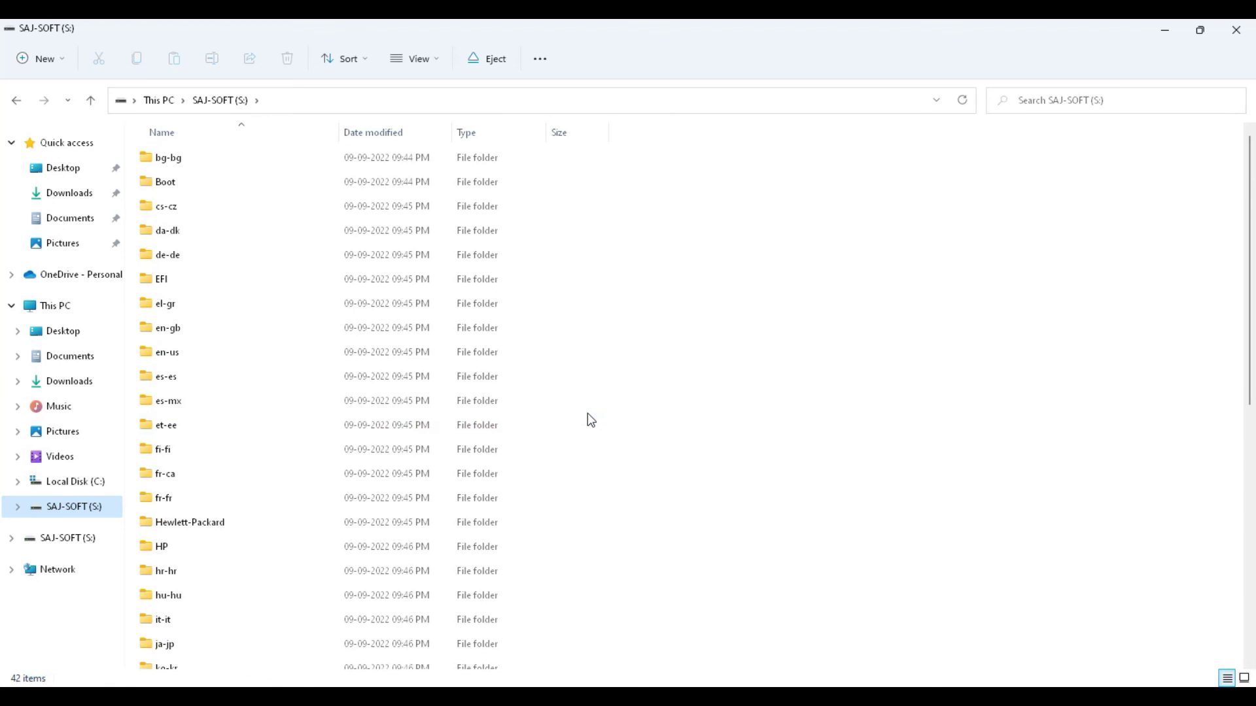
pyautogui.scroll(-7, 587, 414)
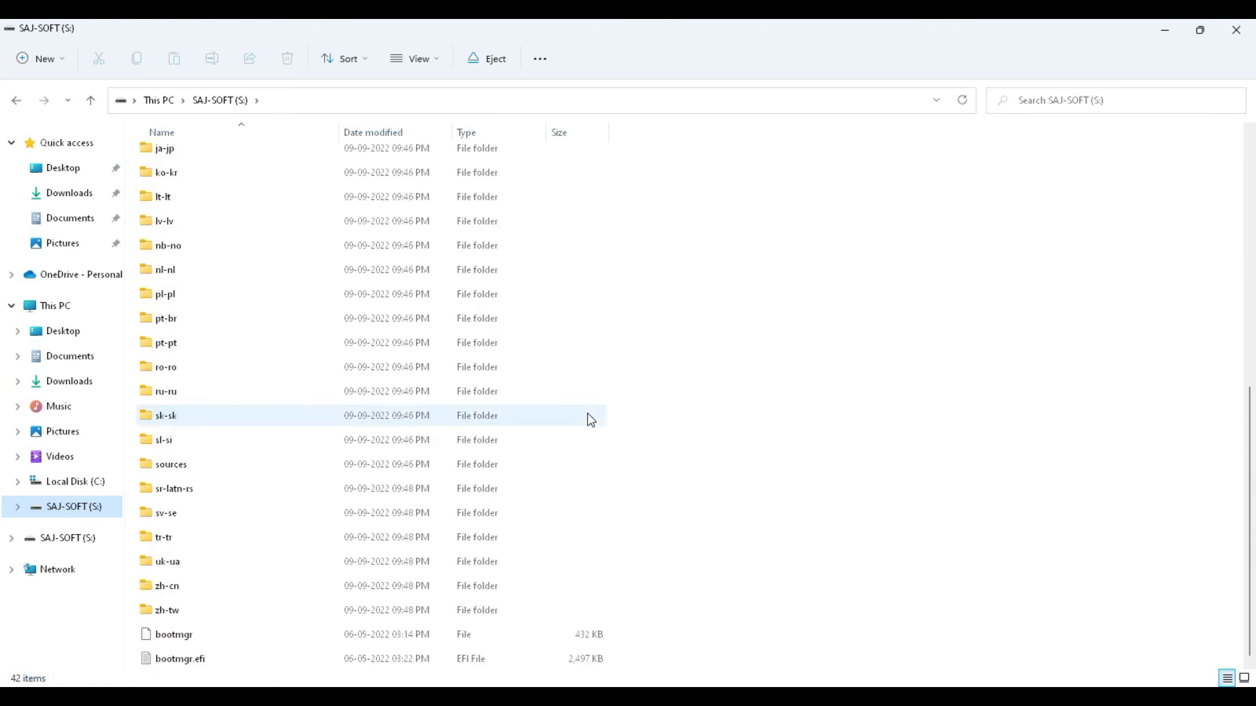
pyautogui.scroll(7, 587, 413)
pyautogui.scroll(-7, 587, 413)
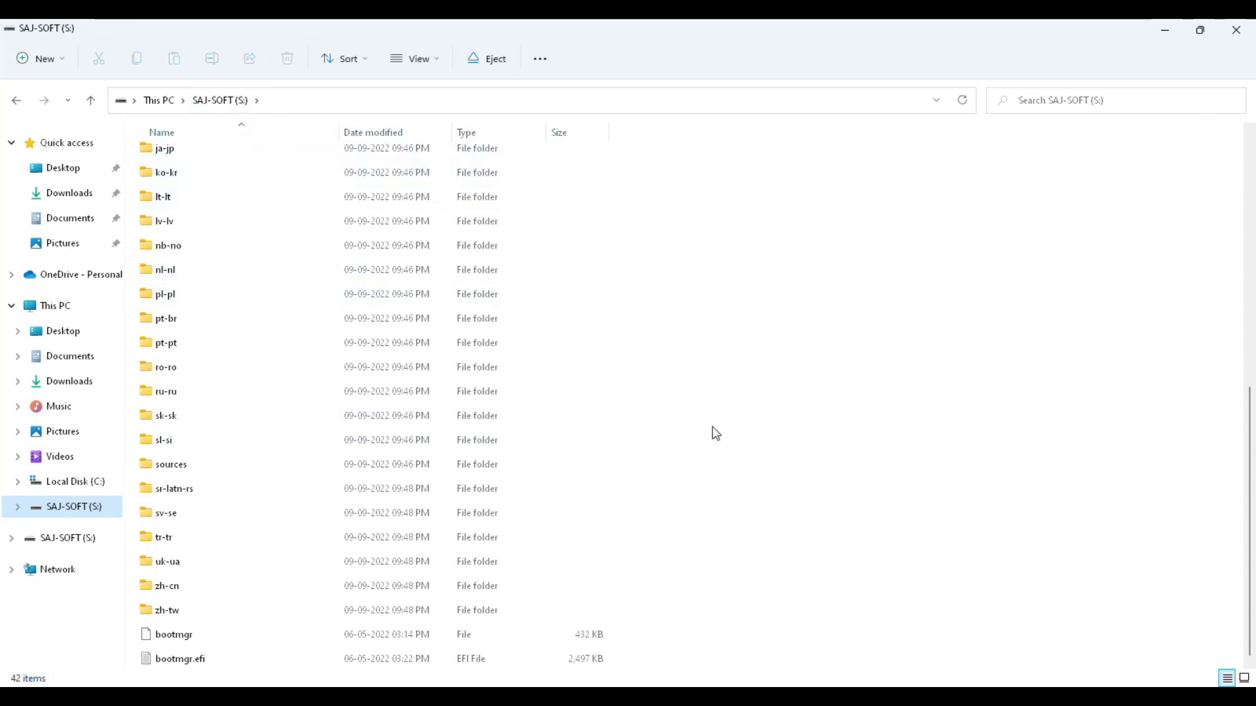
pyautogui.scroll(7, 716, 434)
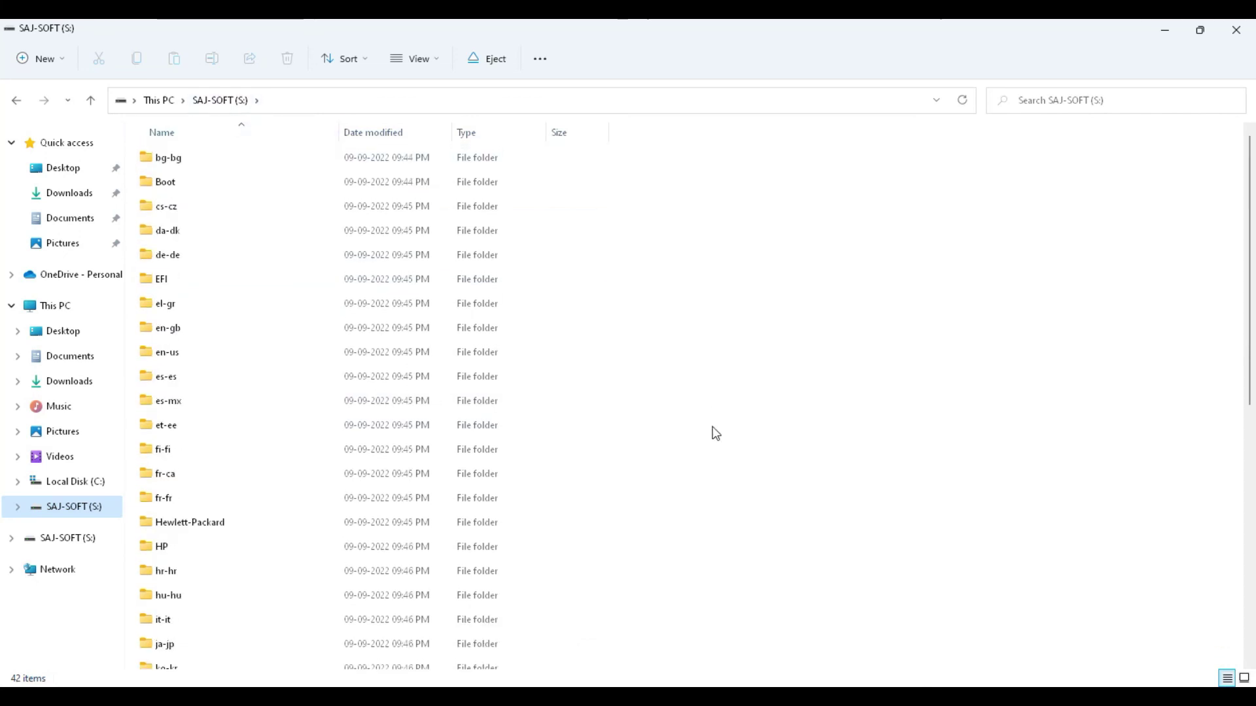